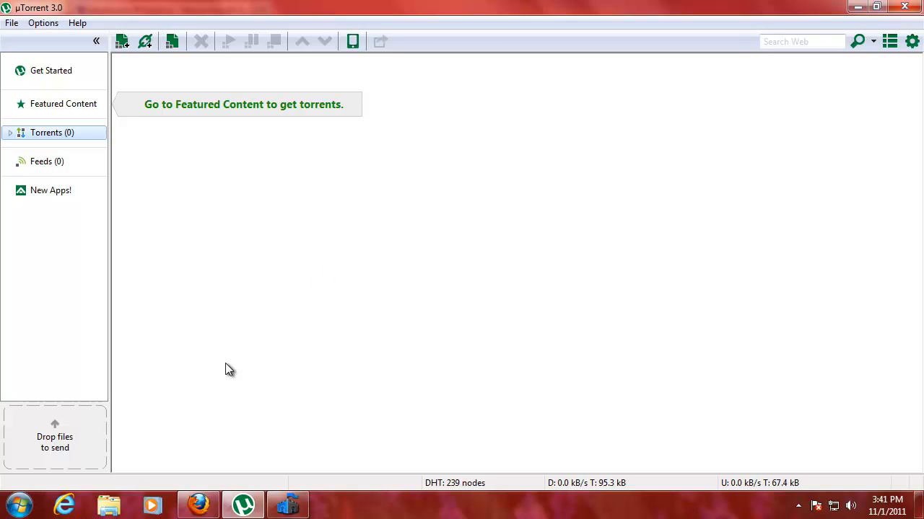
Bring the Firefox window showing whatismyip.com to the front
click(37, 499)
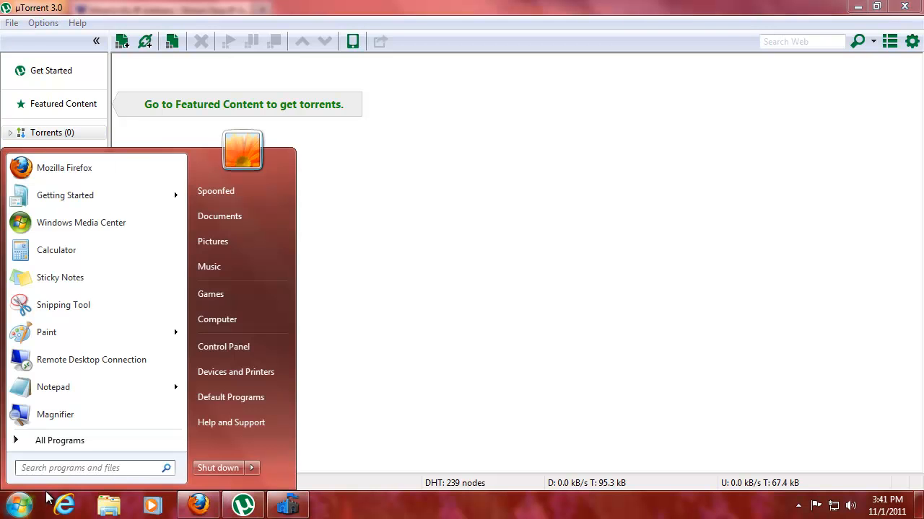
click(32, 504)
click(199, 505)
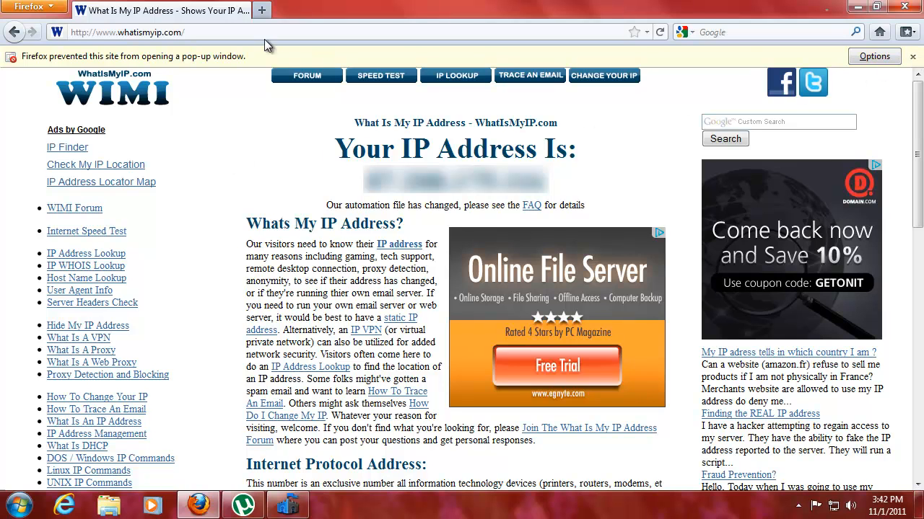
click(181, 32)
drag(182, 32, 96, 32)
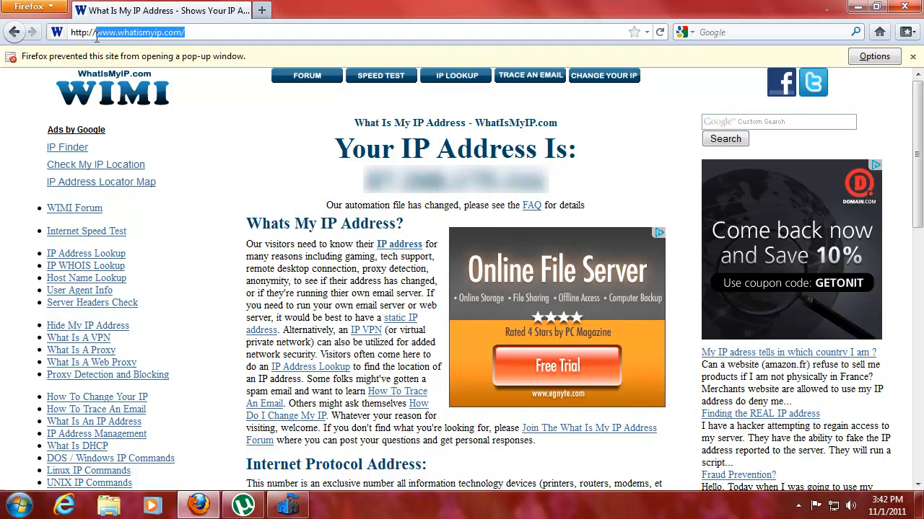
click(245, 32)
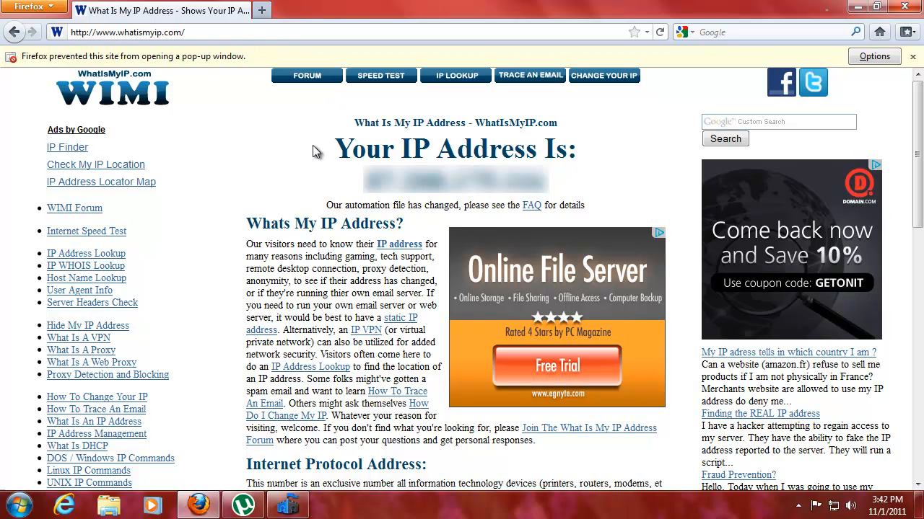
Highlight the public IP address, close the Congratulations pop-up, and minimize Firefox
drag(365, 182, 561, 182)
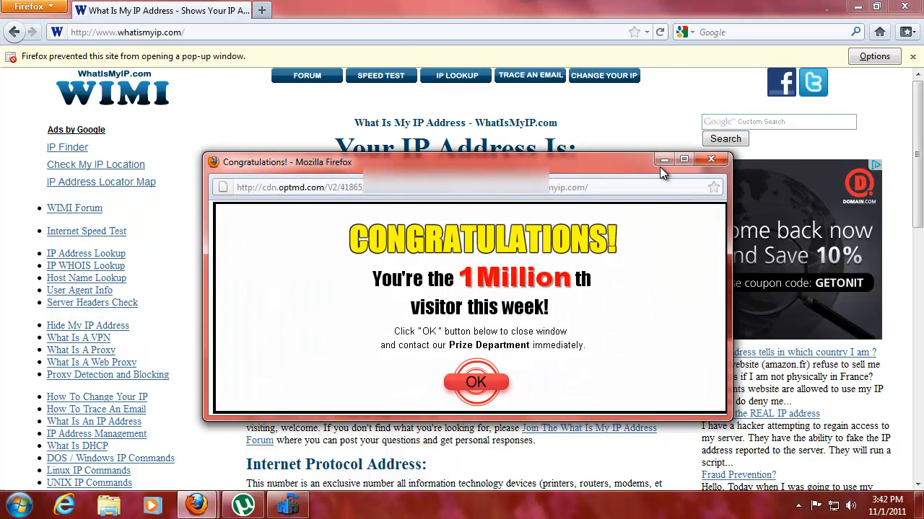
click(709, 156)
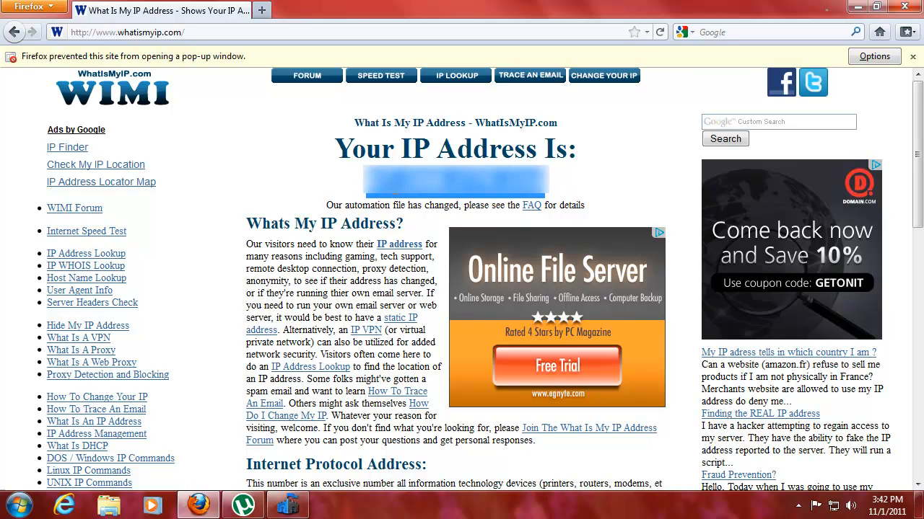
click(321, 189)
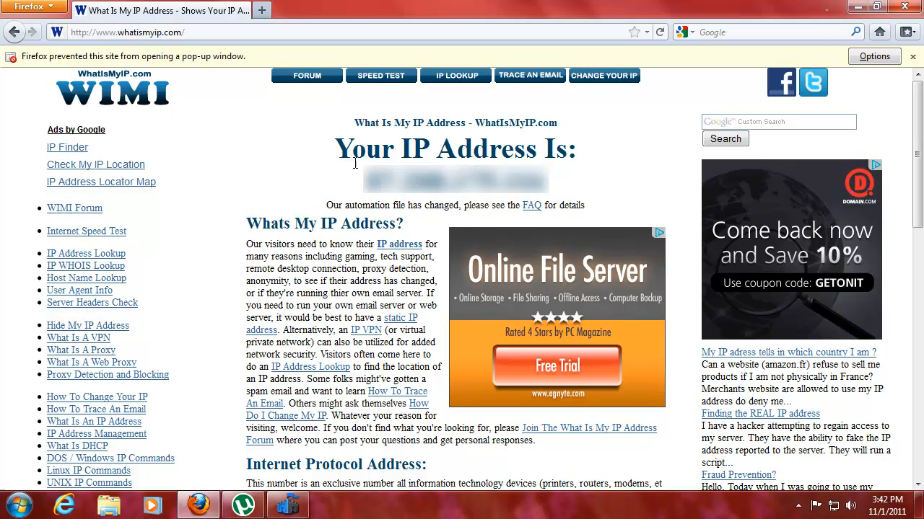
click(857, 7)
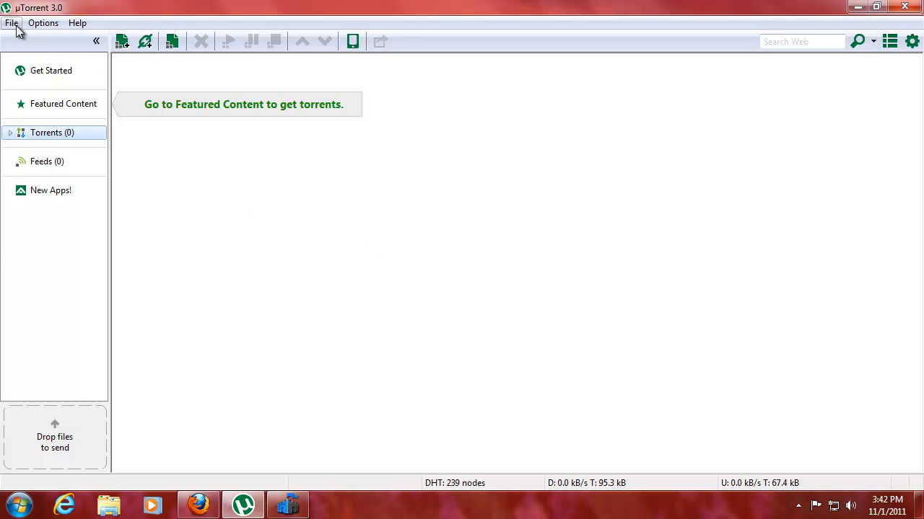
Search the Start menu for cmd and launch Command Prompt from the results
click(19, 505)
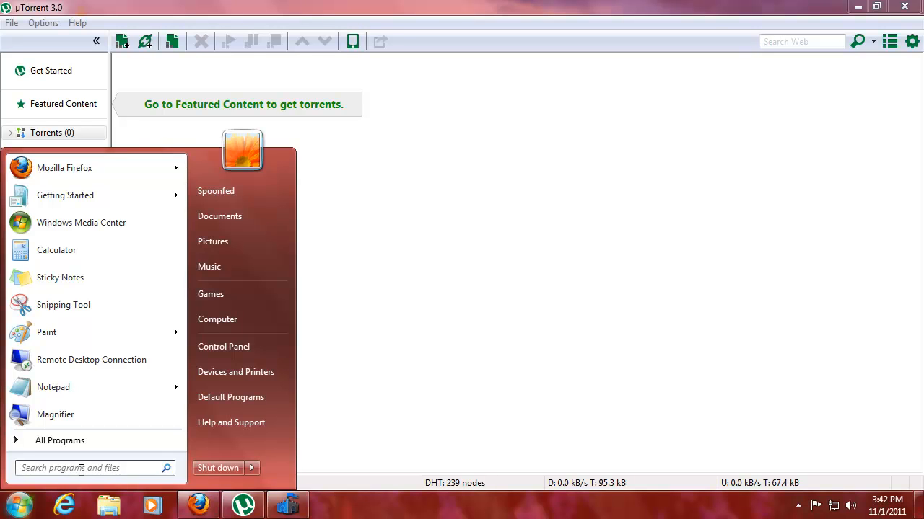
text(cmd)
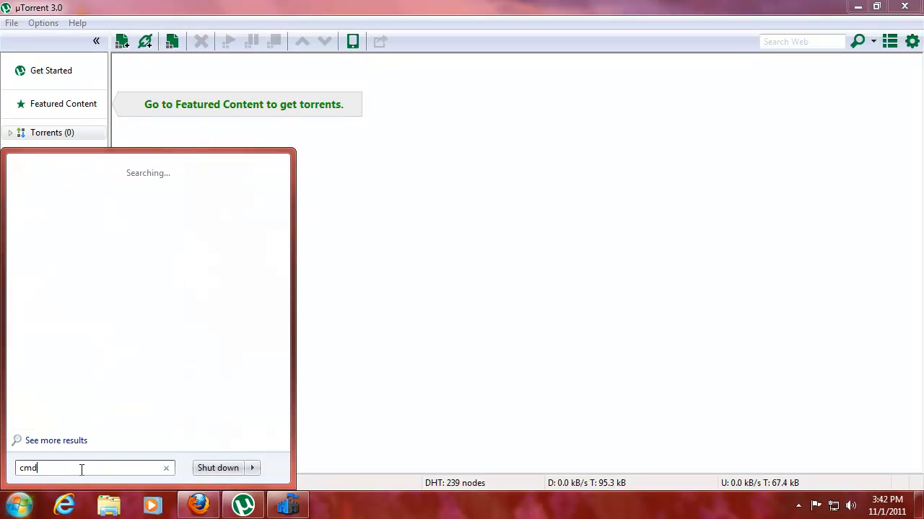
click(56, 189)
right_click(56, 189)
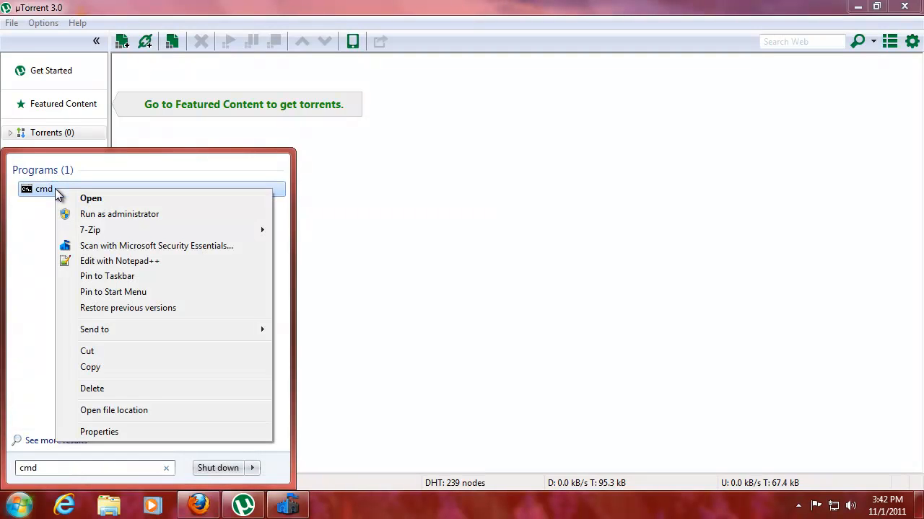
click(112, 198)
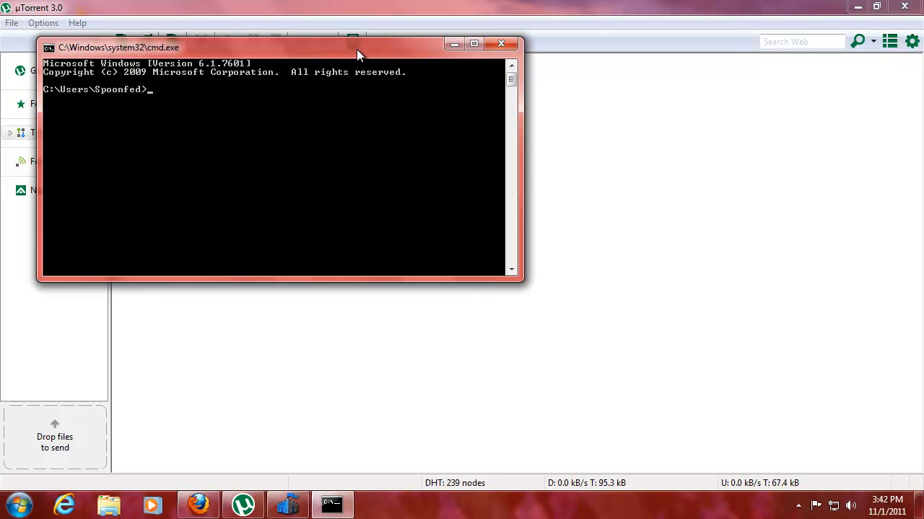
Run ipconfig /all and scroll to the Ethernet adapter details
drag(356, 49, 521, 140)
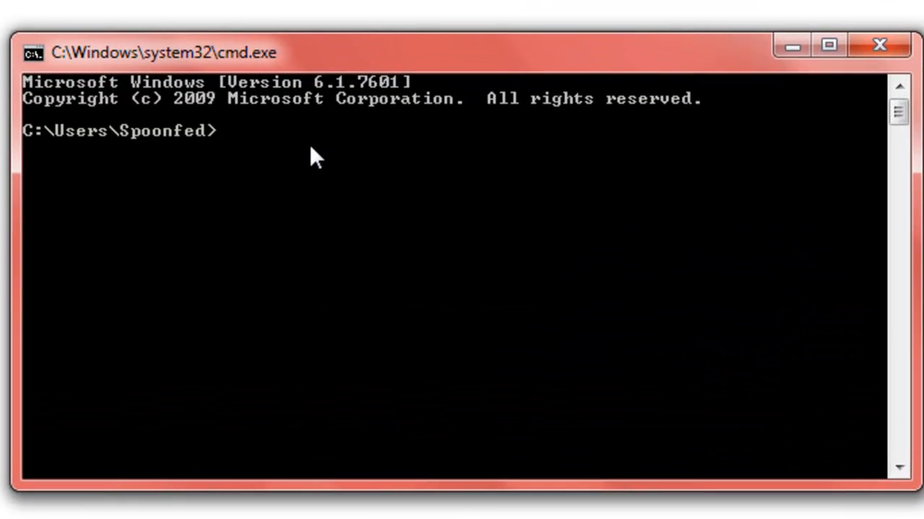
text(ipconfi)
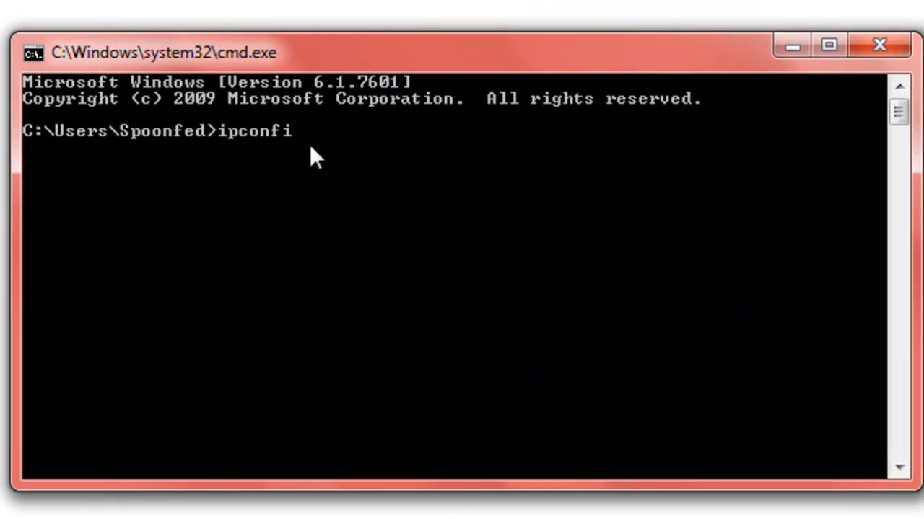
text(g /all)
key(Return)
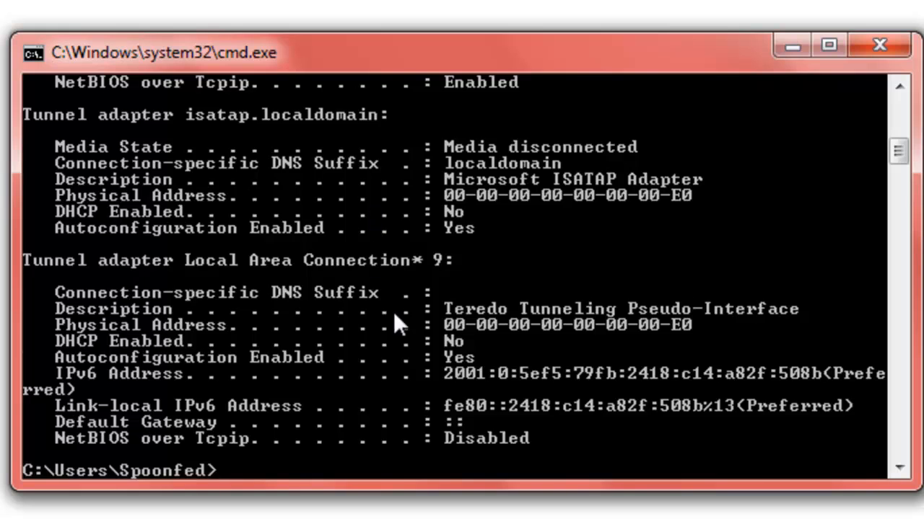
scroll(393, 312, up, 5)
scroll(403, 302, up, 6)
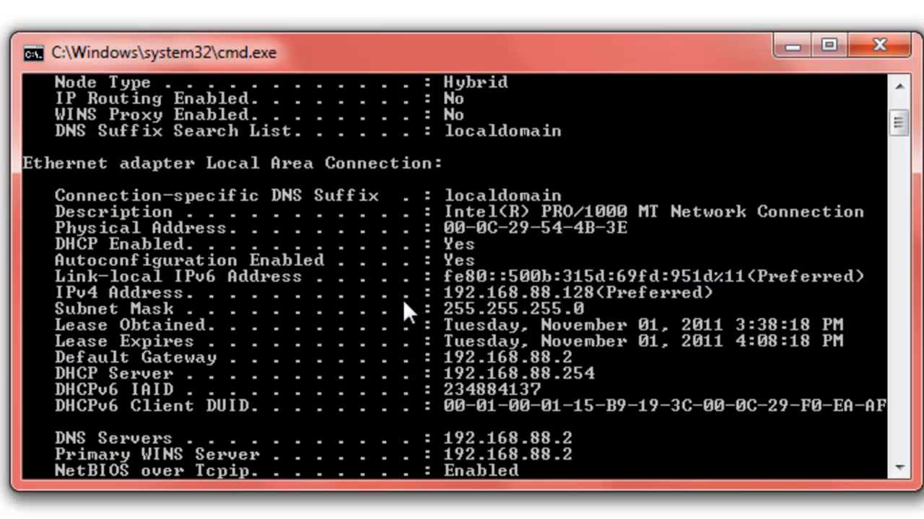
scroll(408, 300, down, 4)
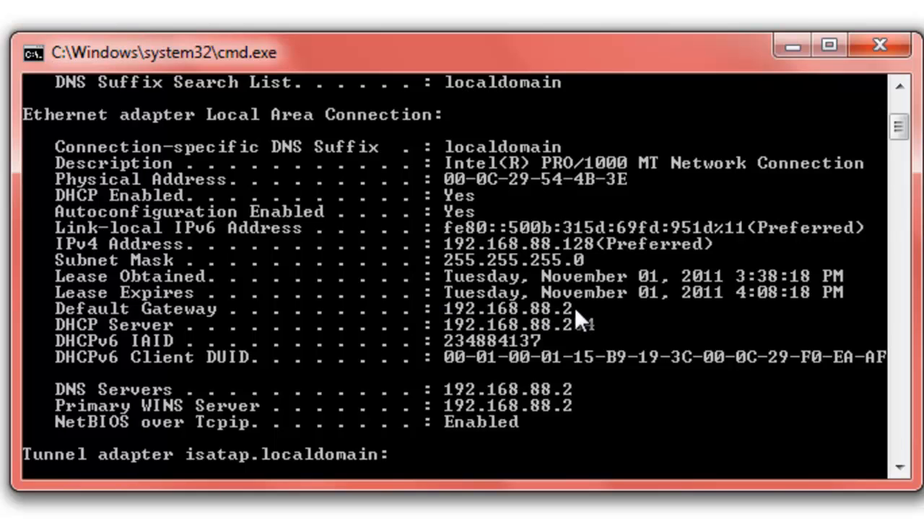
Mark and copy the Default Gateway address 192.168.88.2 from the console output
right_click(545, 308)
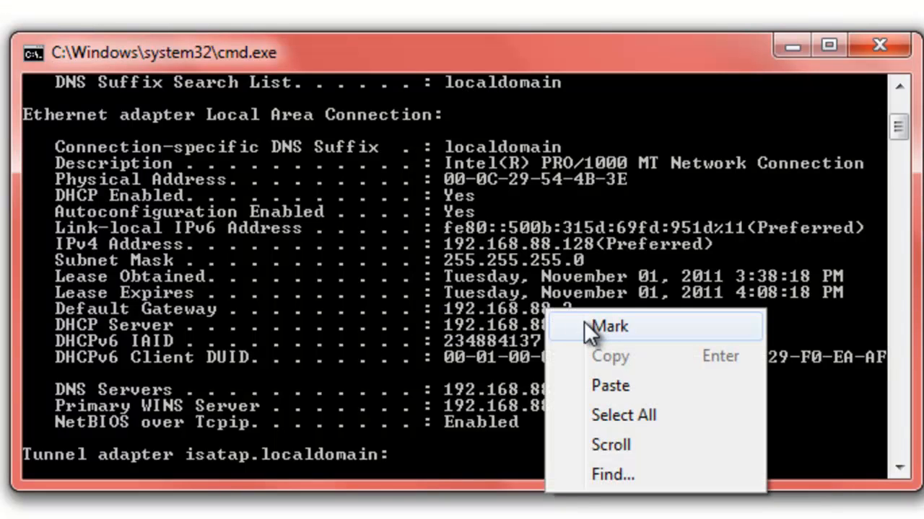
click(582, 327)
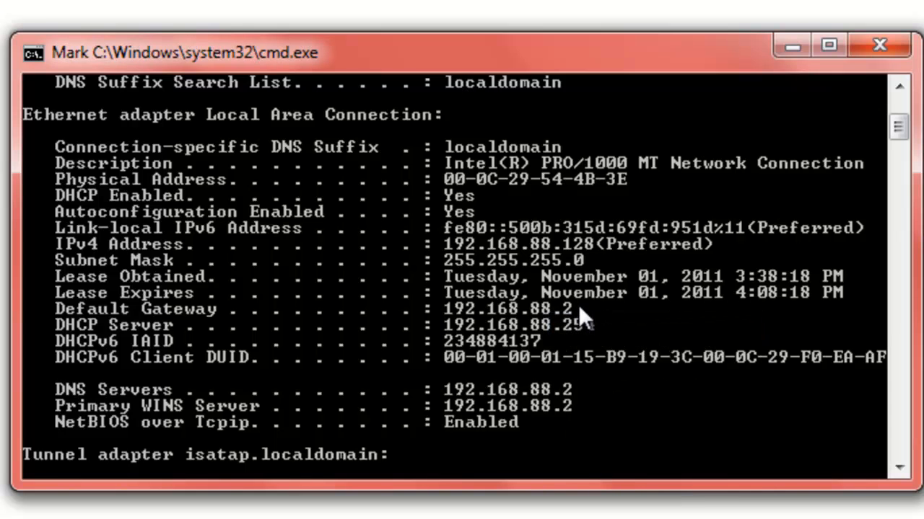
drag(574, 305, 44, 306)
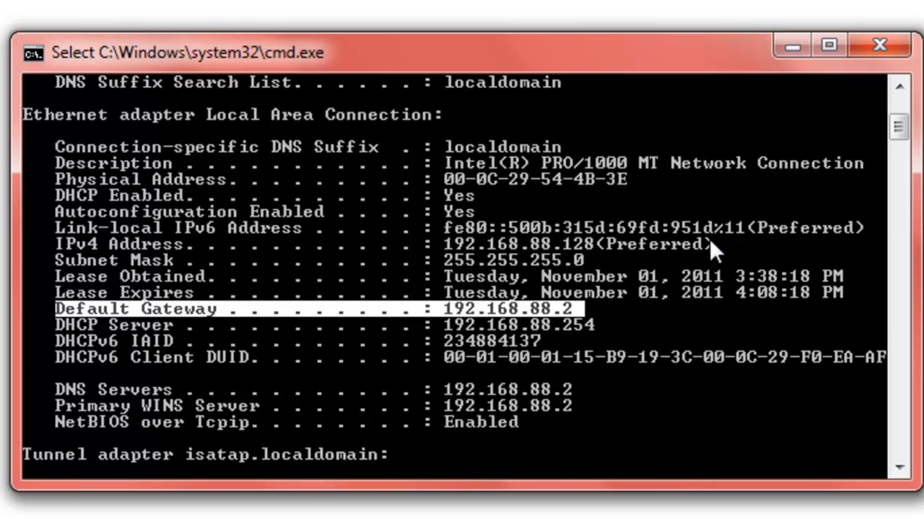
drag(714, 243, 62, 244)
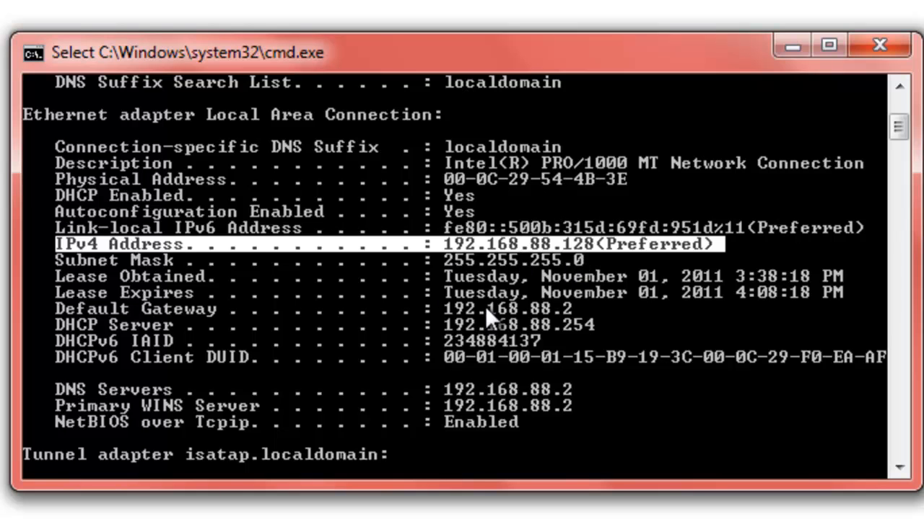
drag(572, 303, 447, 304)
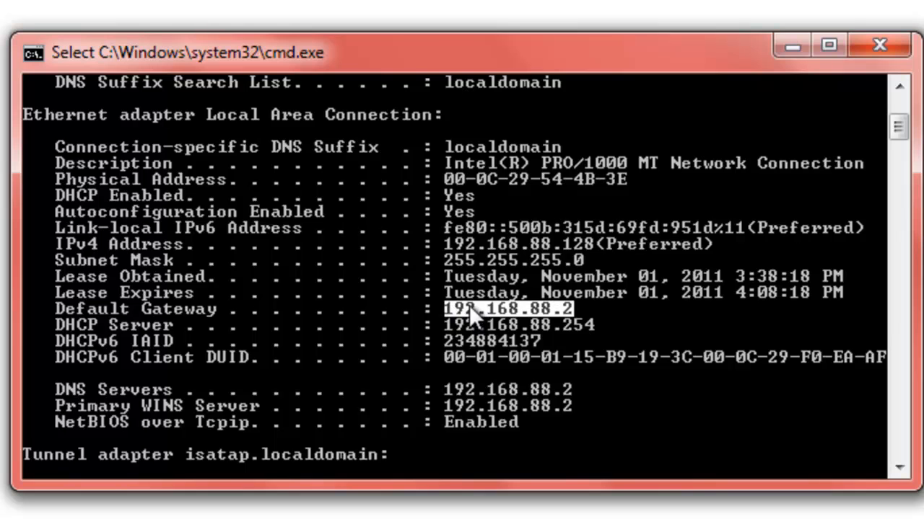
right_click(454, 312)
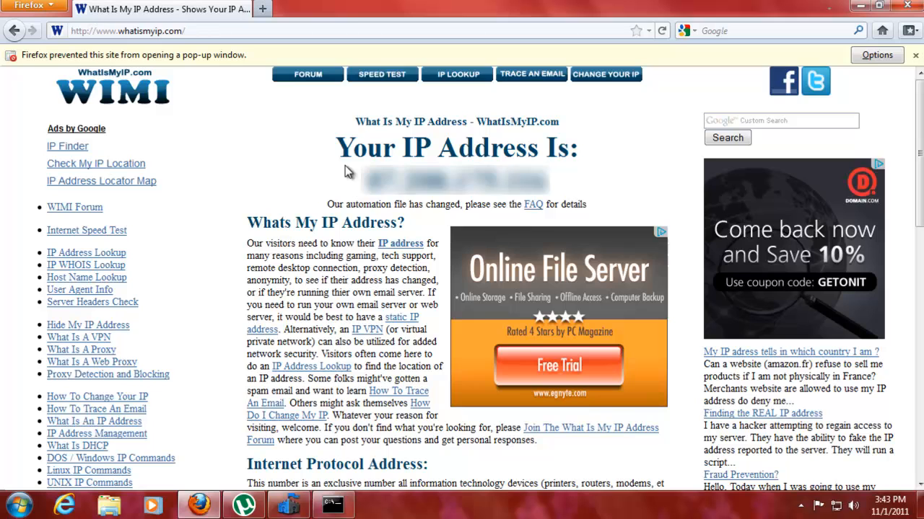
Load 192.168.88.2 in Firefox, then switch the address to 192.168.1.1
click(325, 29)
text(192.168.88.2)
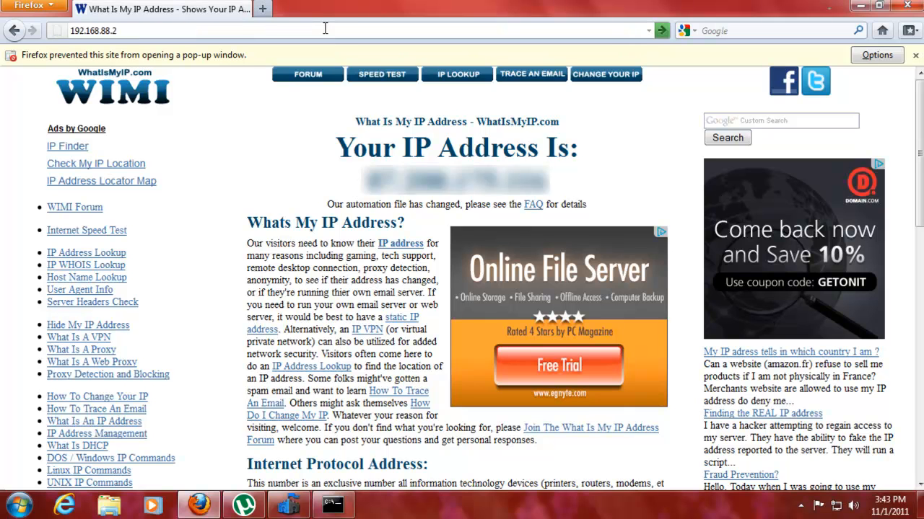
key(Return)
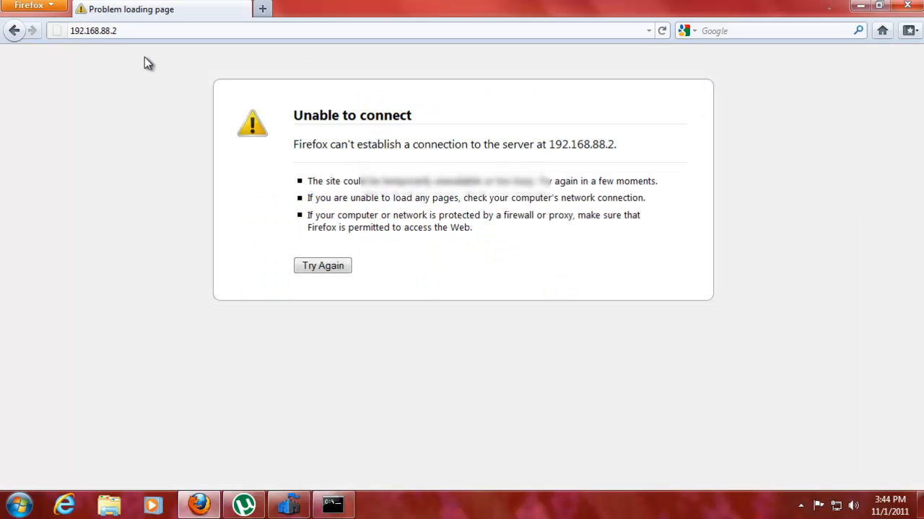
drag(100, 31, 150, 31)
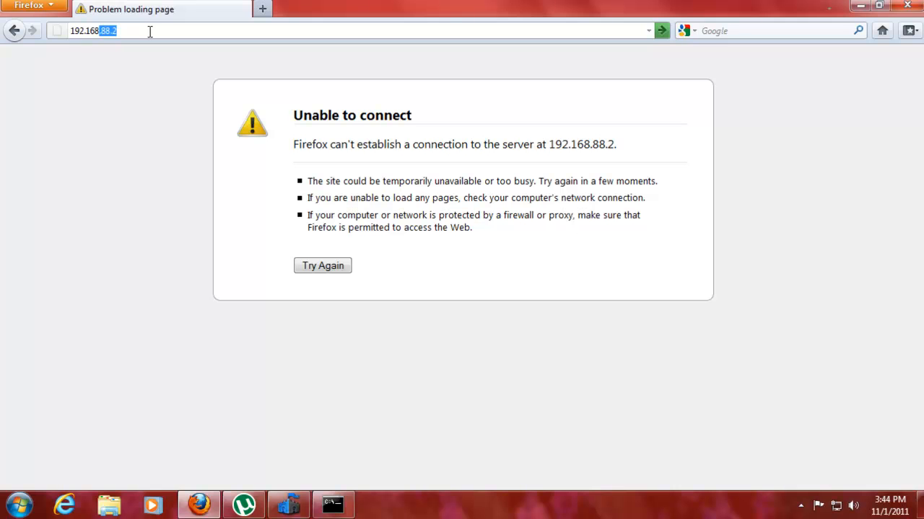
text(.1.1)
key(Return)
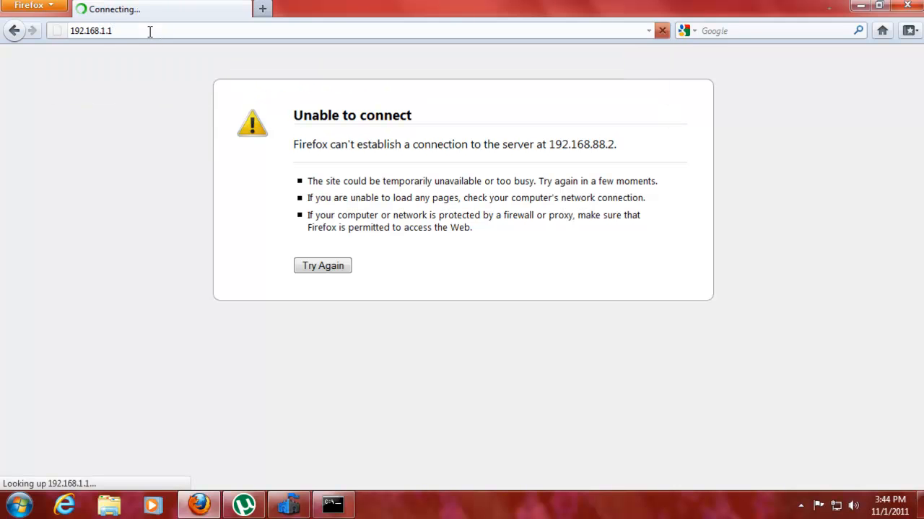
Sign in to the router with the admin username and password
text(user)
key(Tab)
text(password)
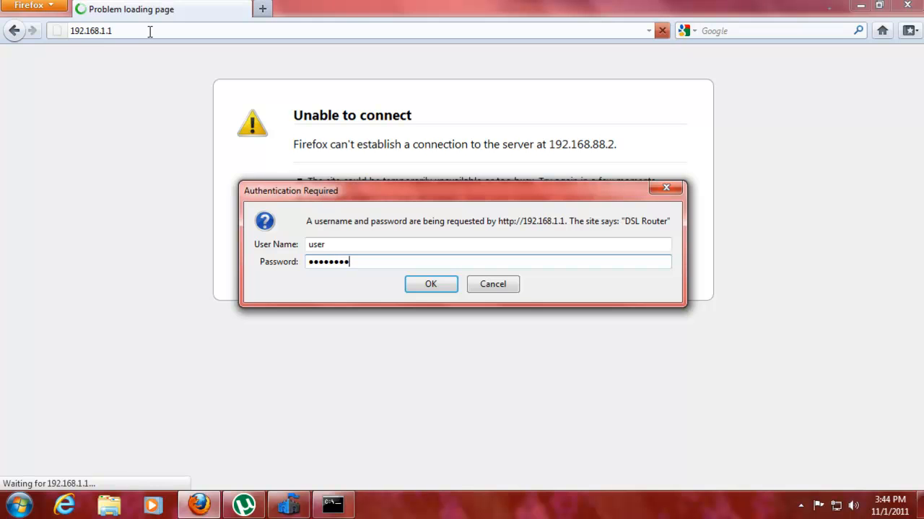
key(Return)
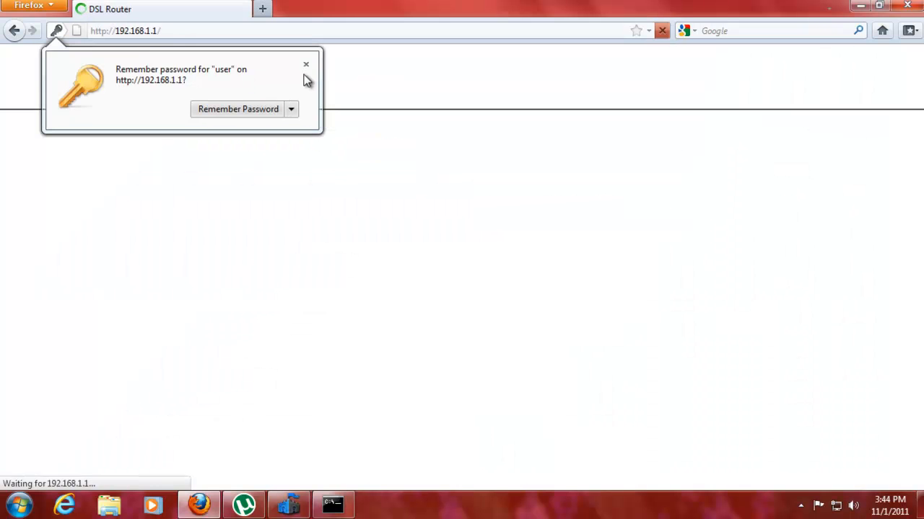
Dismiss the password prompt, reload Device Info, and check the WAN IP address
click(306, 66)
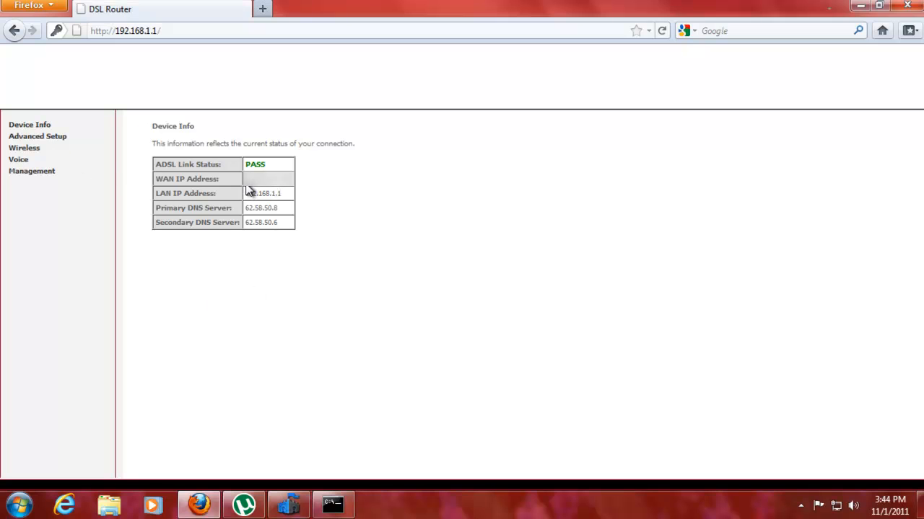
key(F5)
drag(247, 185, 293, 181)
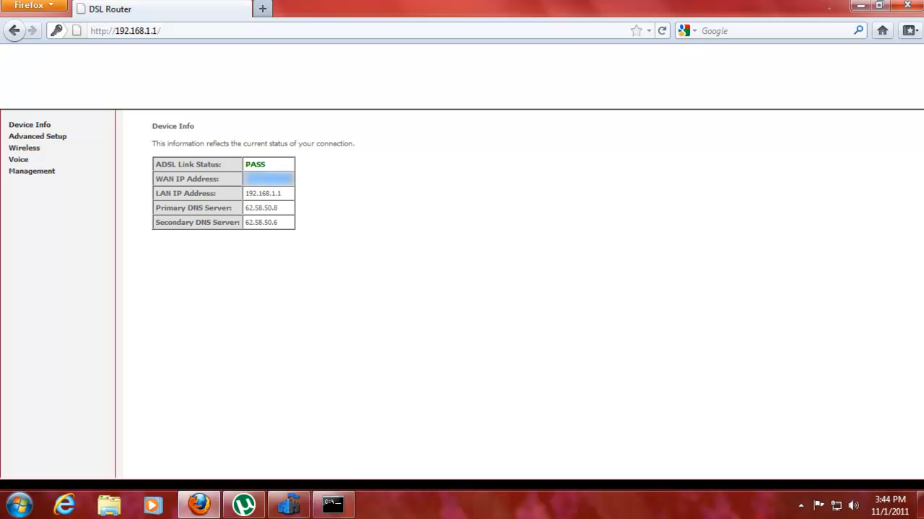
click(314, 188)
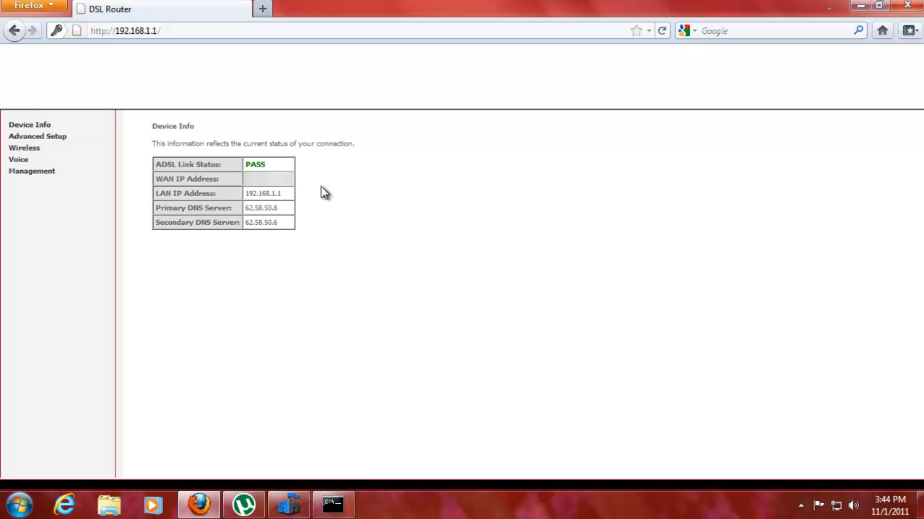
Go to Advanced Setup > NAT > Port Triggering, then minimise Firefox
click(63, 143)
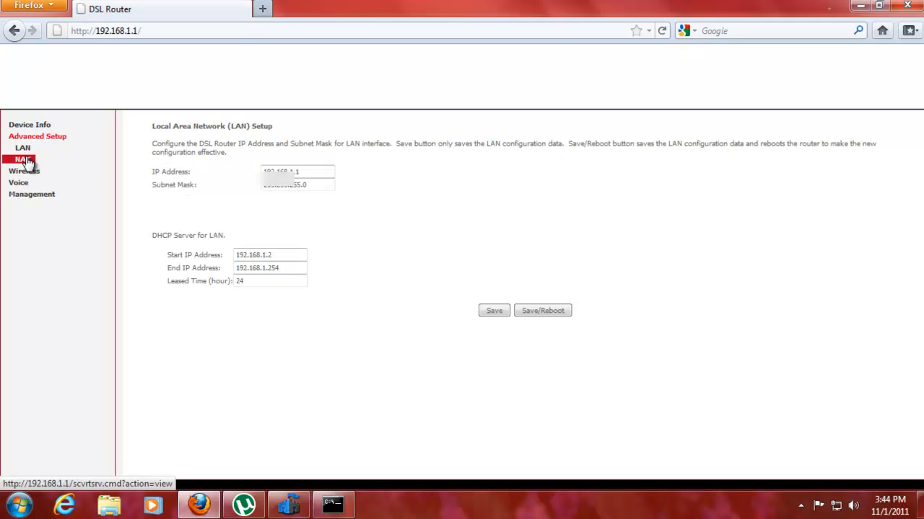
click(41, 160)
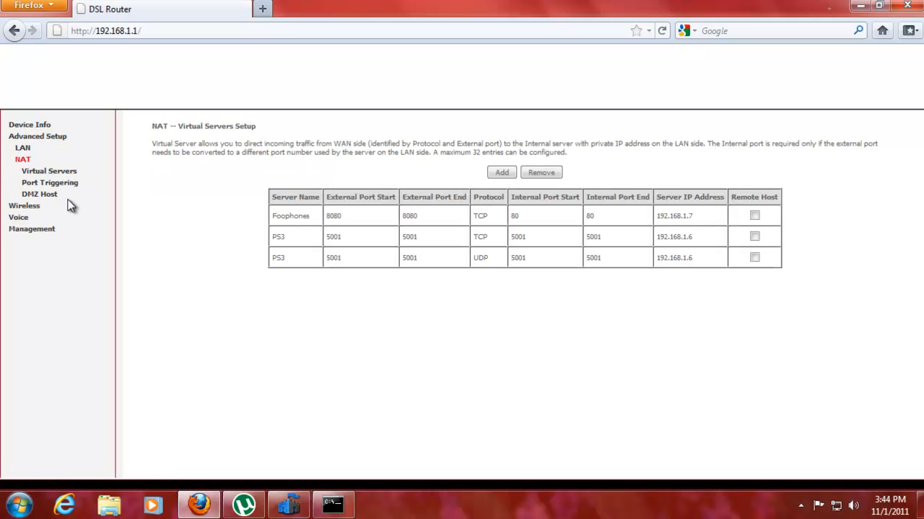
click(58, 186)
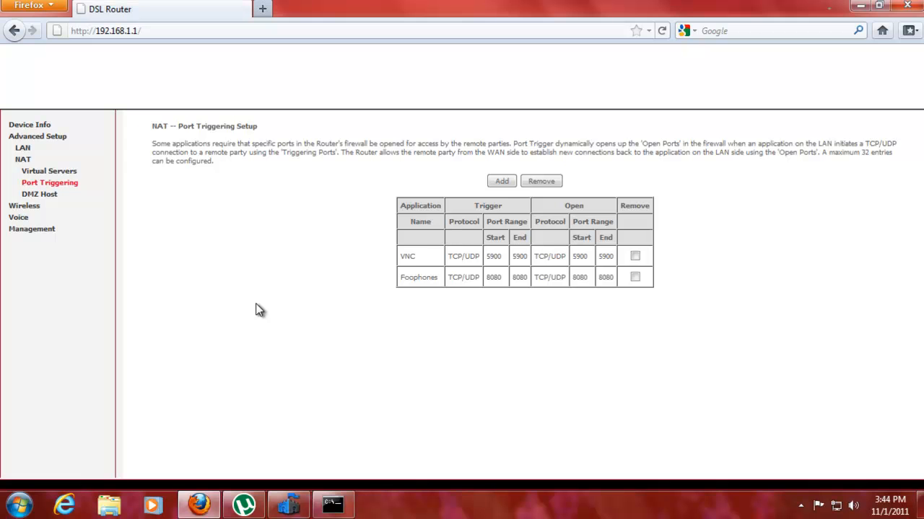
click(201, 504)
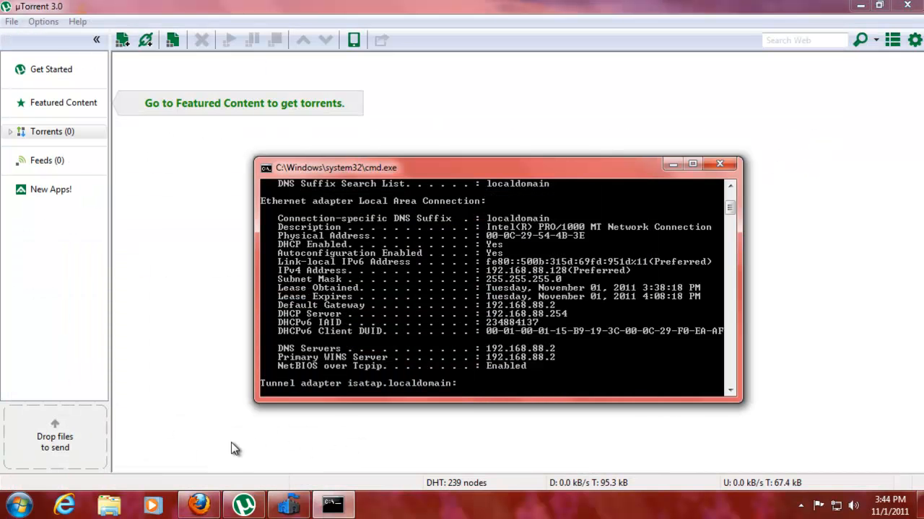
Visit portforward.com in a new Firefox tab, then return to the DSL Router tab
click(199, 504)
click(264, 8)
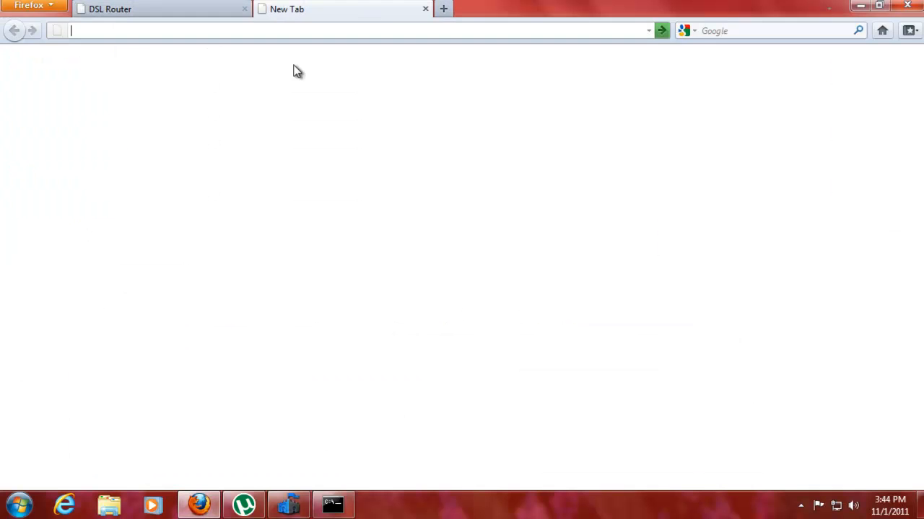
text(portforward.com)
key(Return)
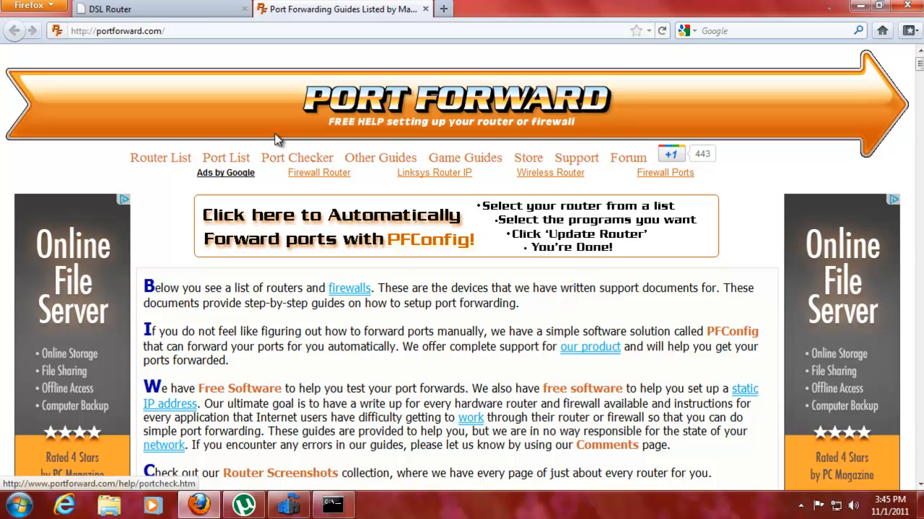
click(203, 9)
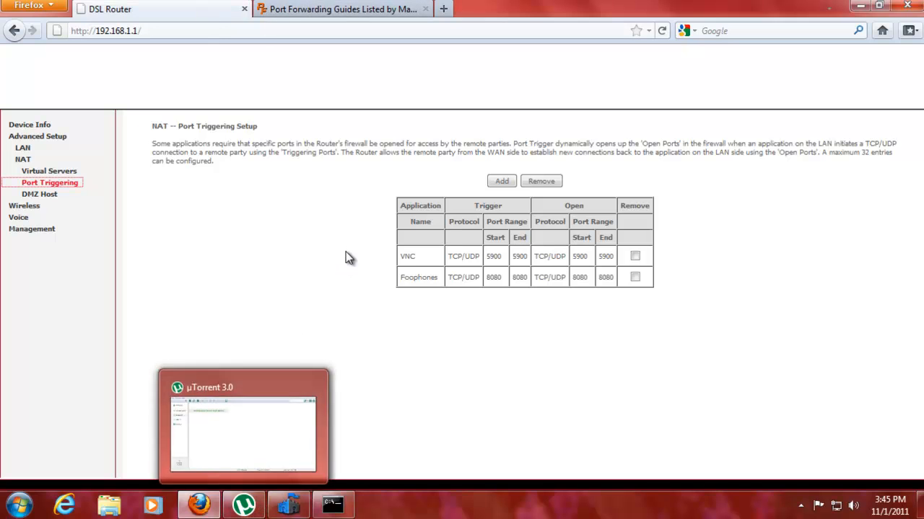
Switch to µTorrent and open Options > Preferences
click(247, 508)
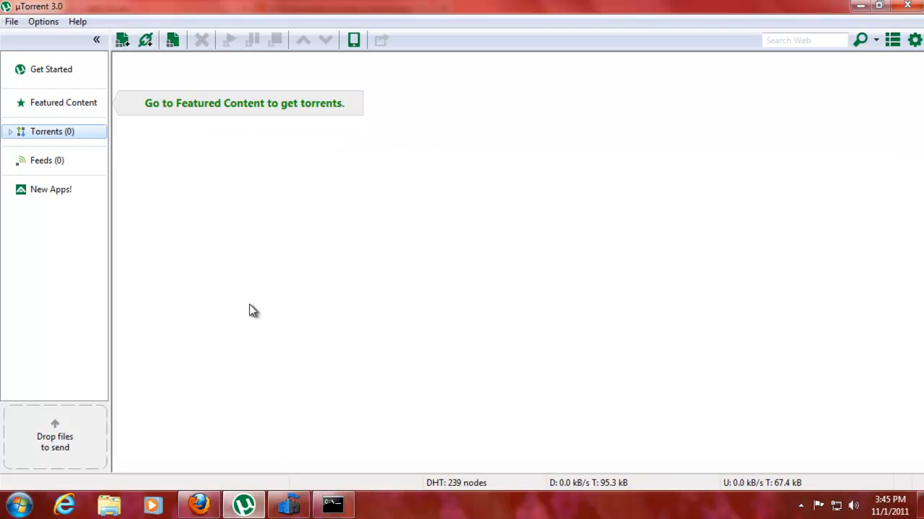
click(43, 22)
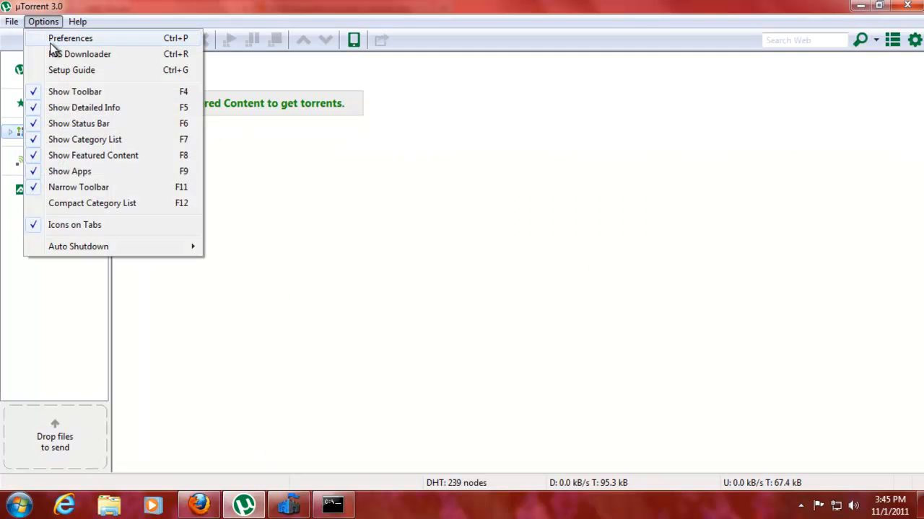
click(54, 36)
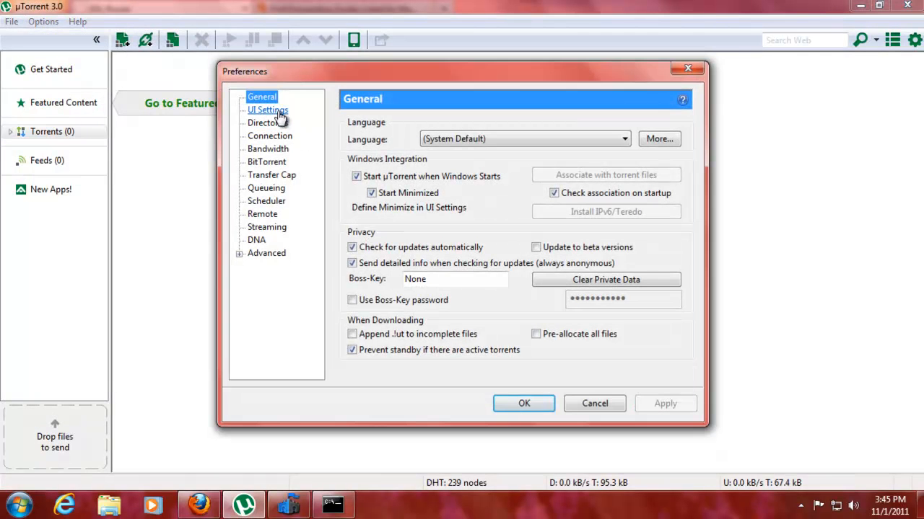
Check the Connection listening port 50997, then close Preferences without changes
click(281, 138)
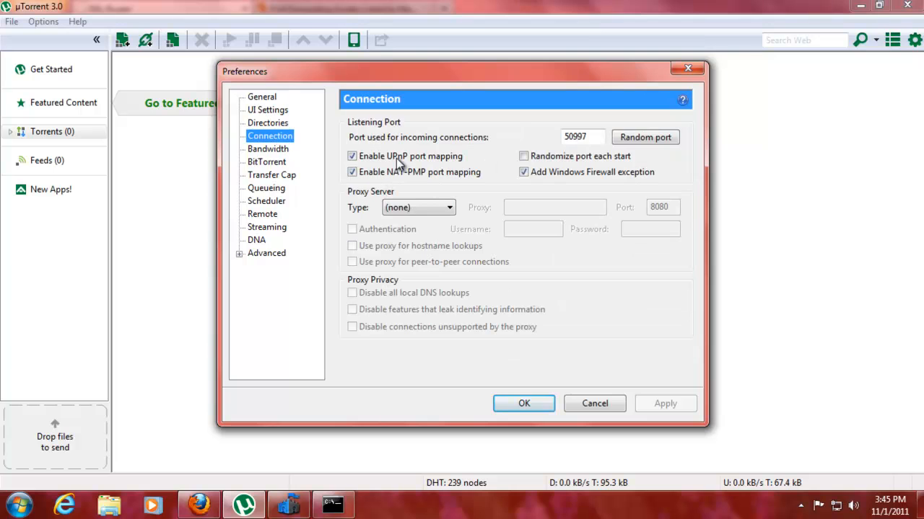
double_click(586, 136)
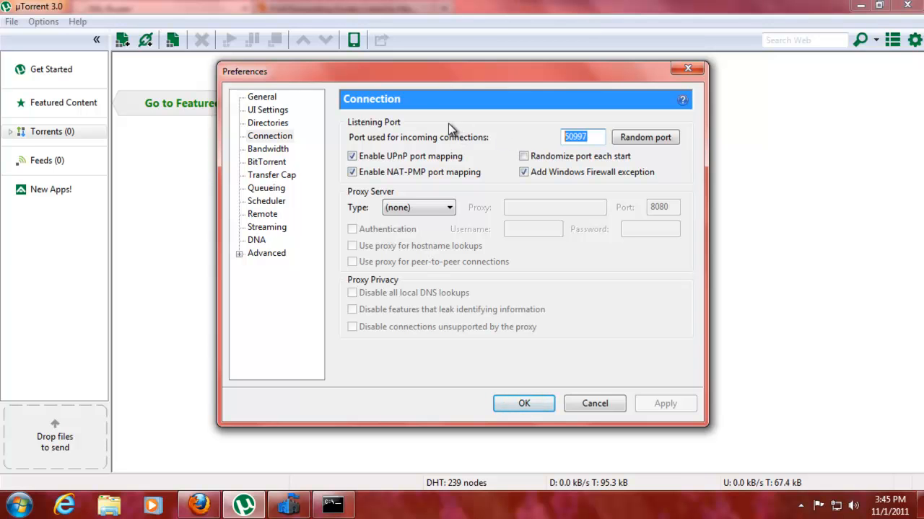
click(687, 68)
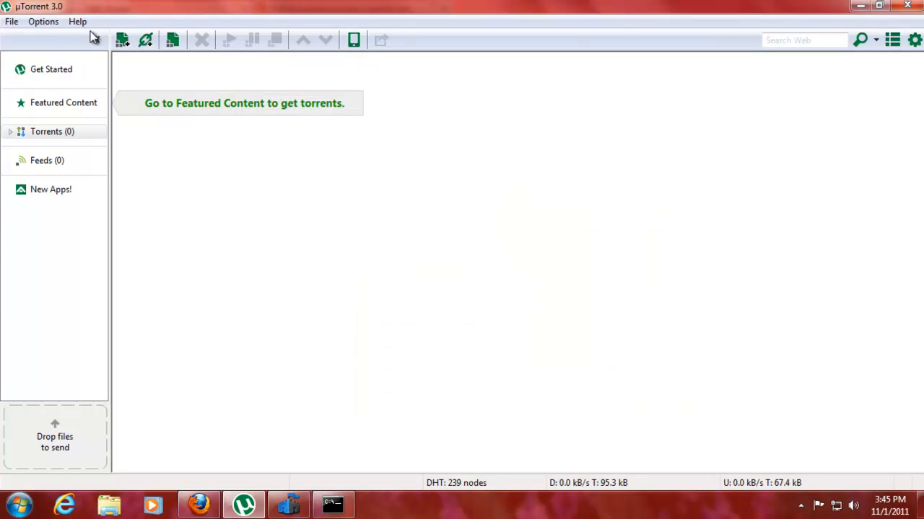
click(43, 23)
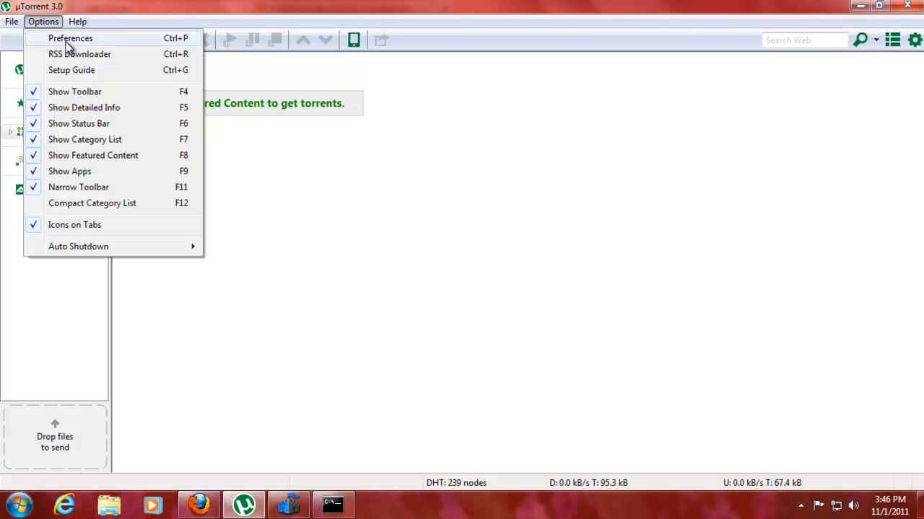
Set the Advanced option bt.enable_tracker to true and save with OK
click(52, 36)
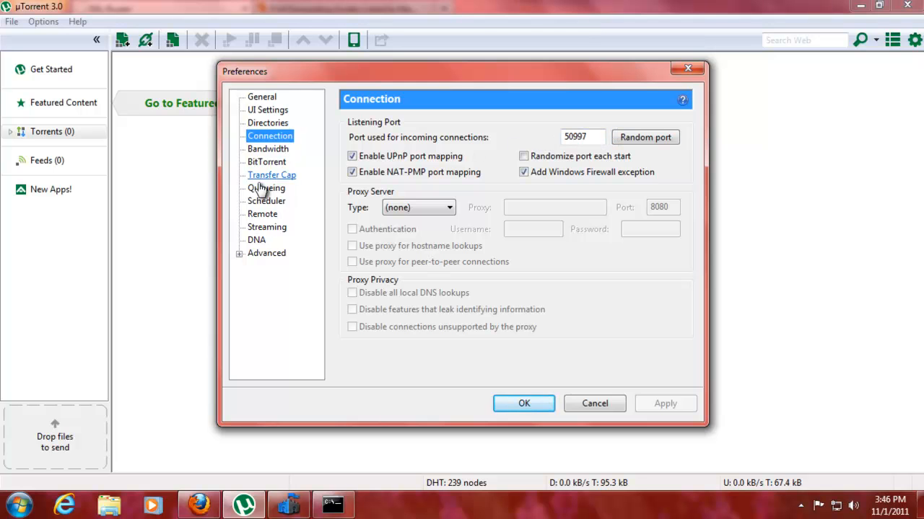
click(254, 256)
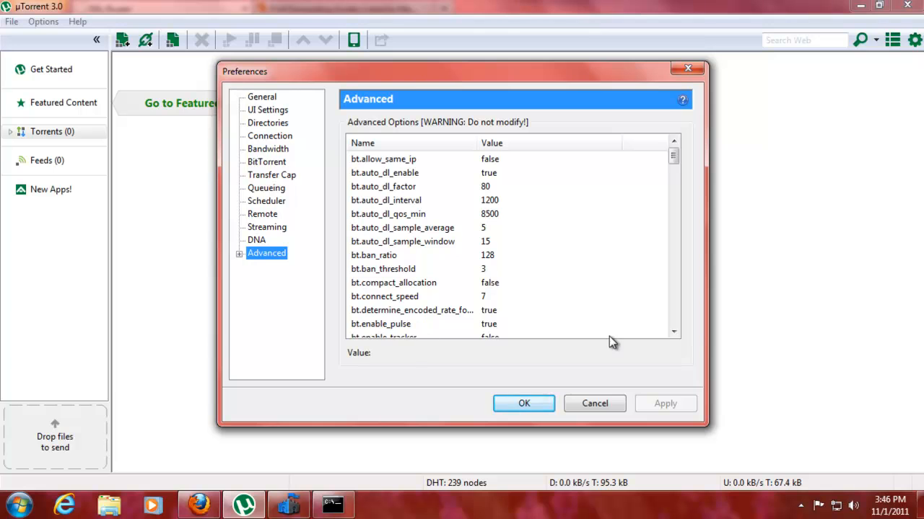
click(676, 332)
click(677, 332)
click(389, 315)
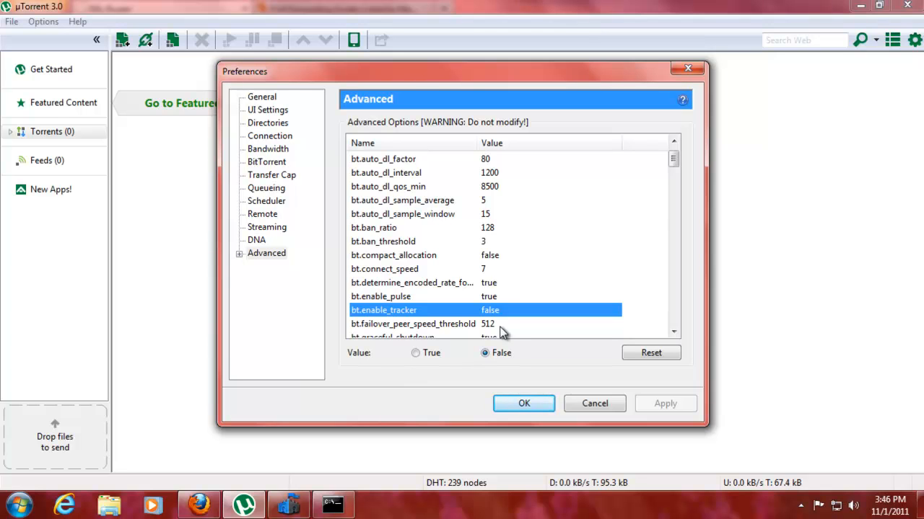
click(427, 354)
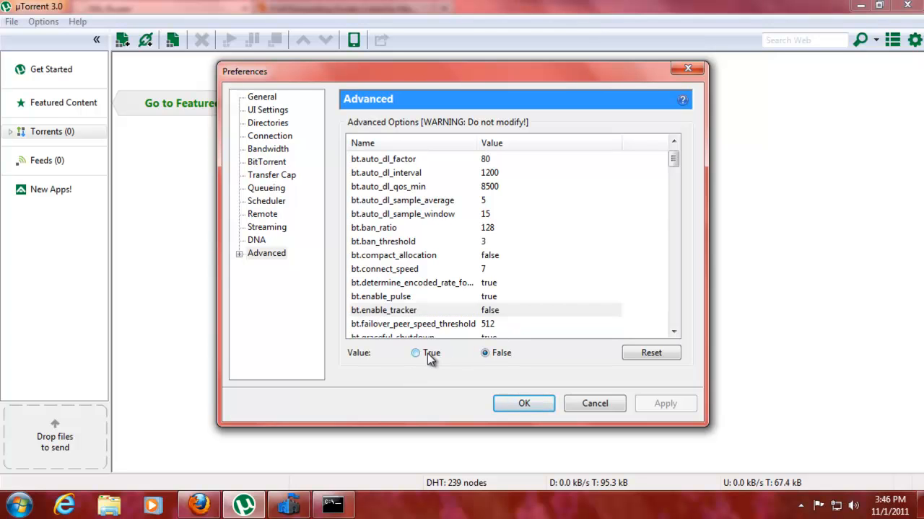
click(523, 403)
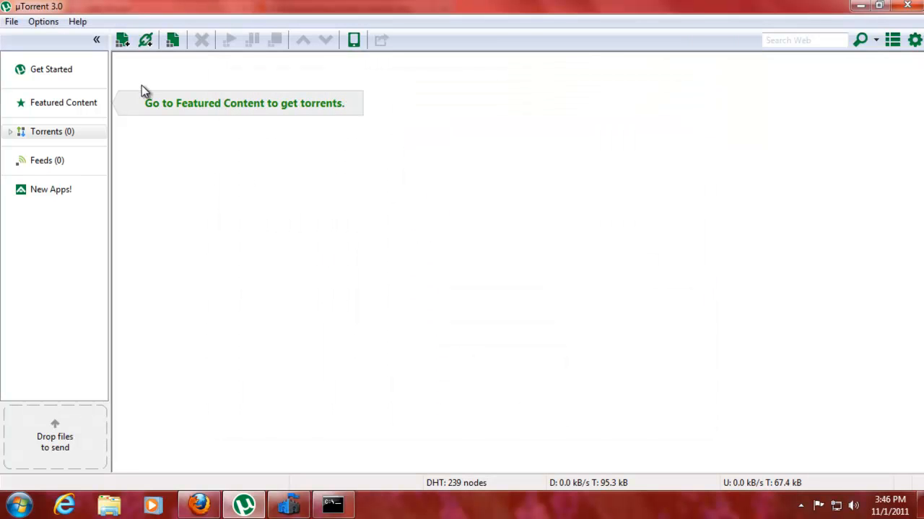
Reopen Preferences to confirm bt.enable_tracker reads true, then close with OK
click(43, 22)
click(62, 36)
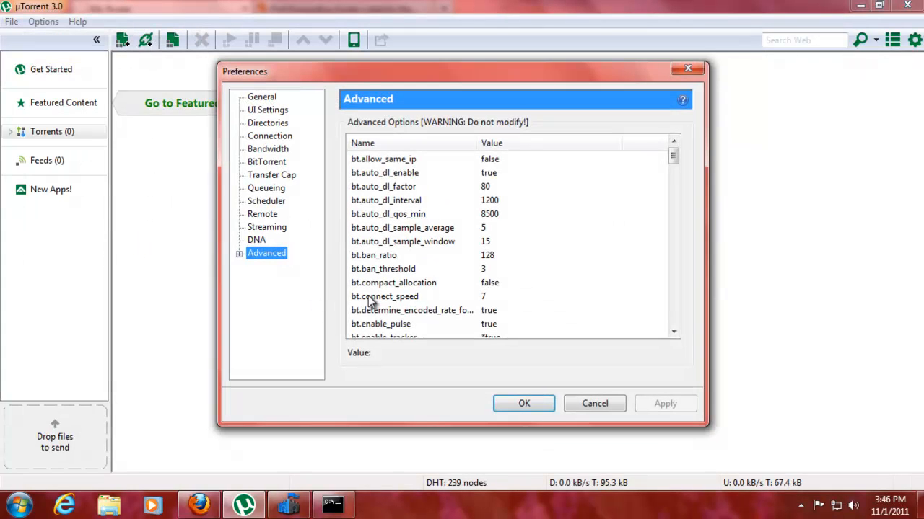
click(417, 297)
scroll(426, 302, down, 1)
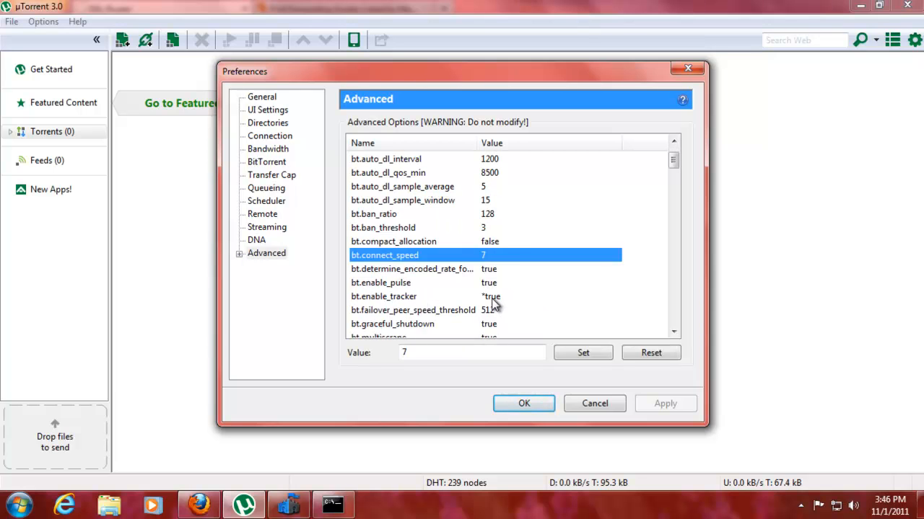
click(494, 296)
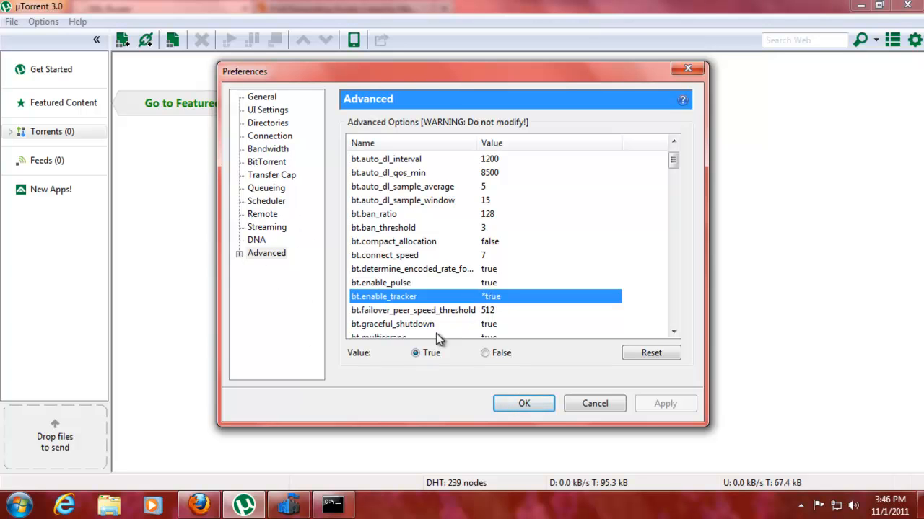
click(524, 406)
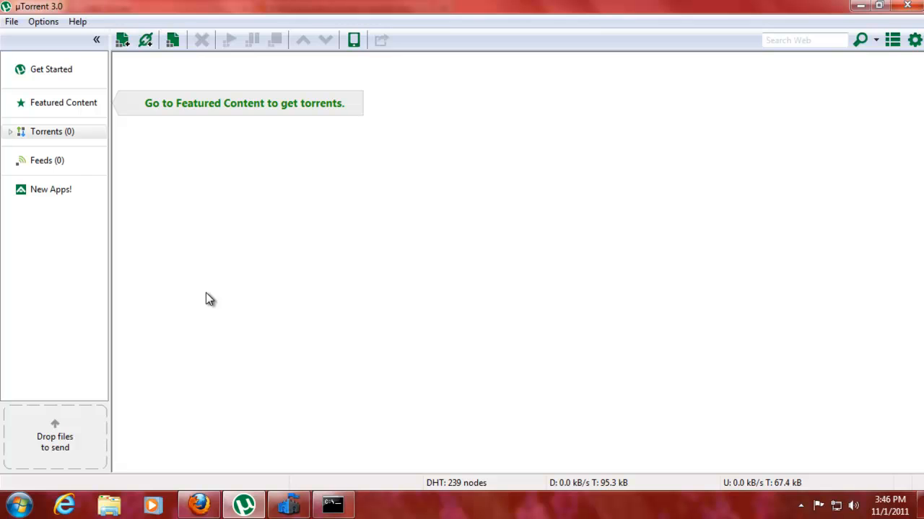
Create a new torrent using the JaGoFF MP4 video from Downloads as its single-file source
click(13, 24)
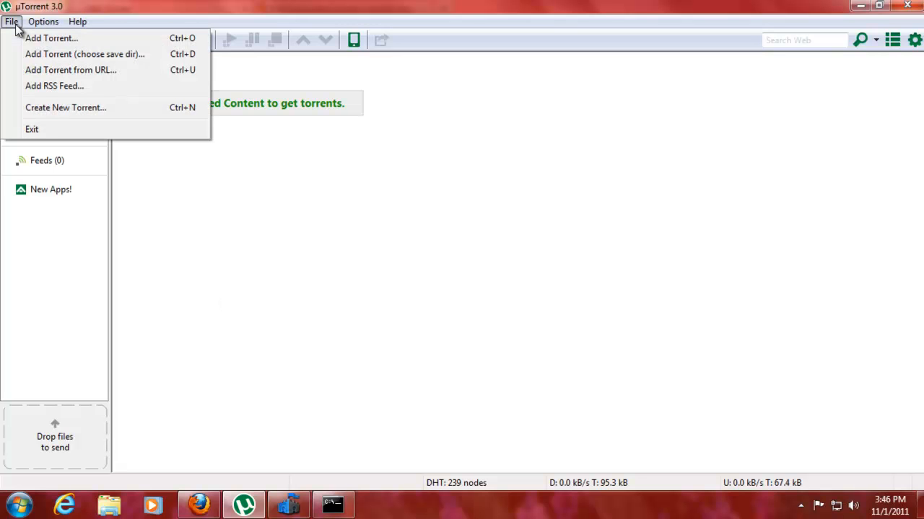
click(62, 108)
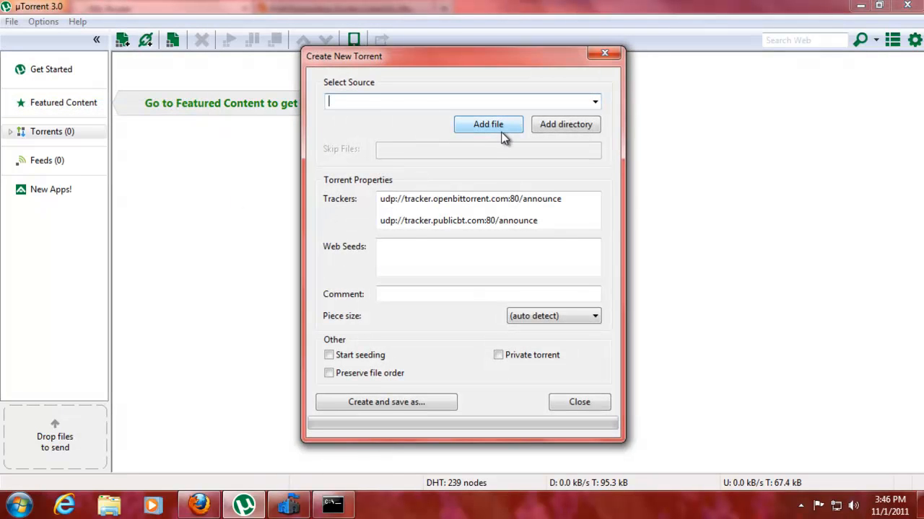
click(517, 135)
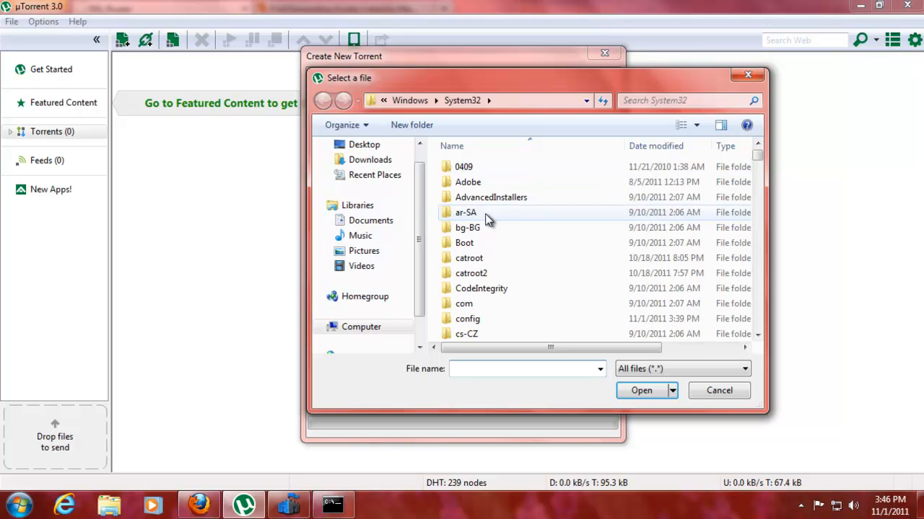
click(380, 160)
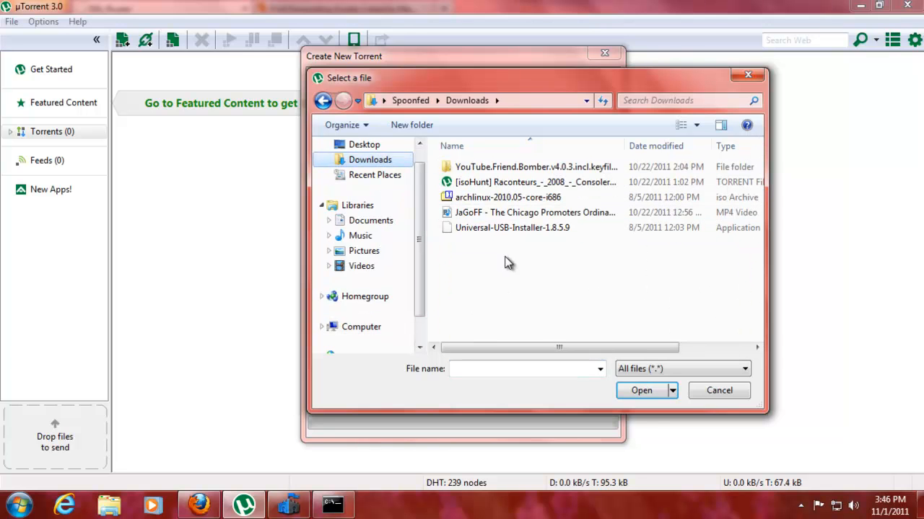
click(513, 215)
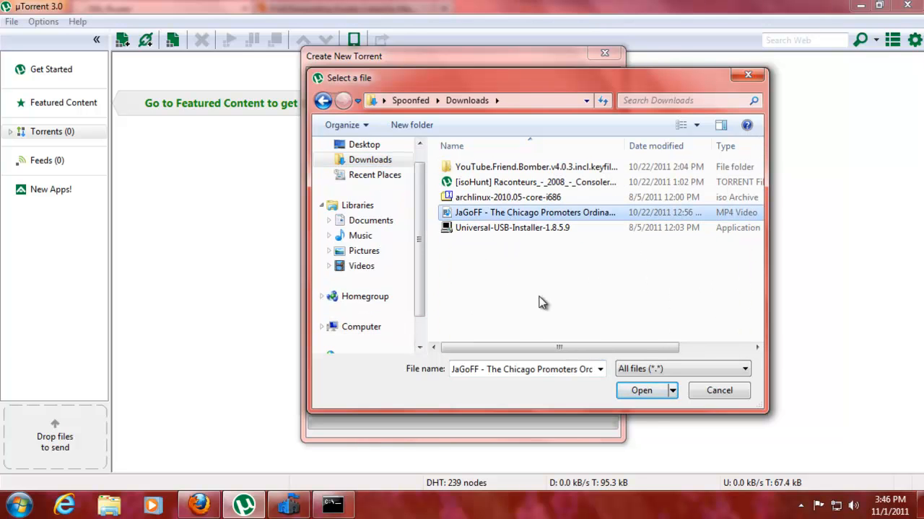
click(648, 393)
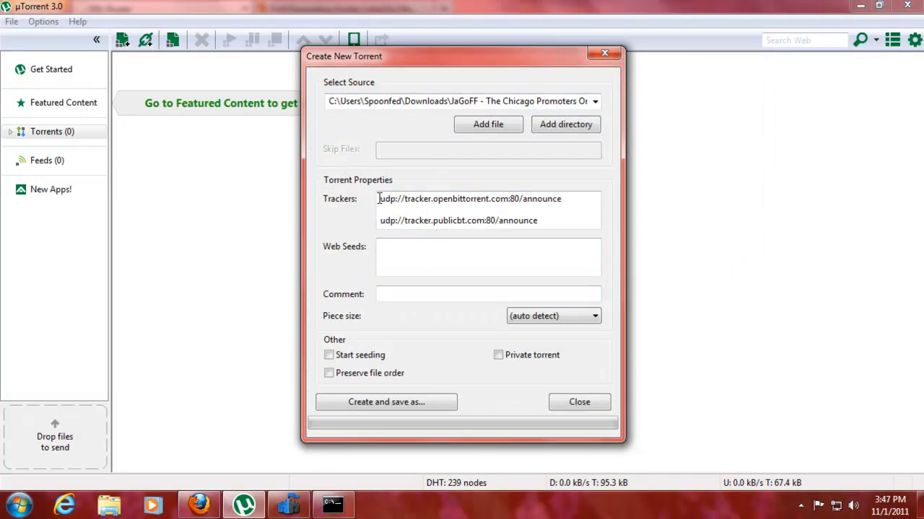
drag(379, 200, 572, 241)
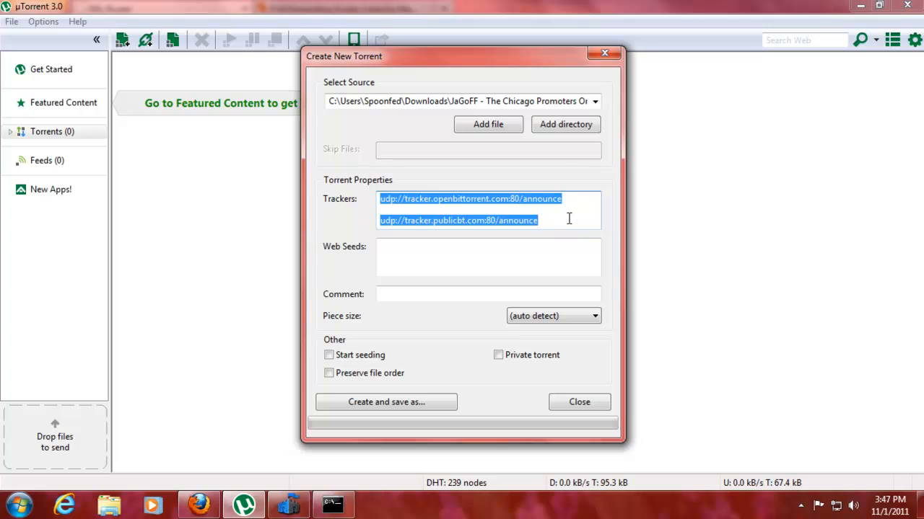
click(569, 218)
drag(565, 223, 325, 180)
key(Delete)
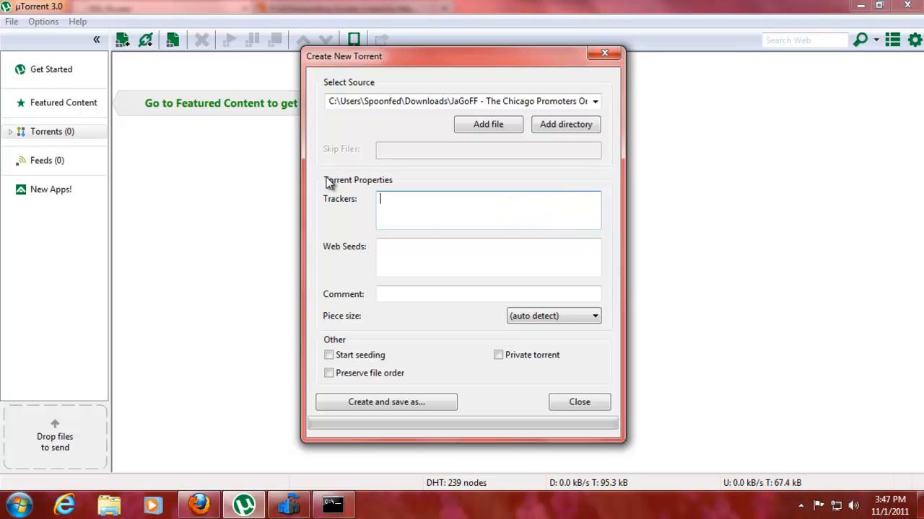
text(http://111.111.111.111)
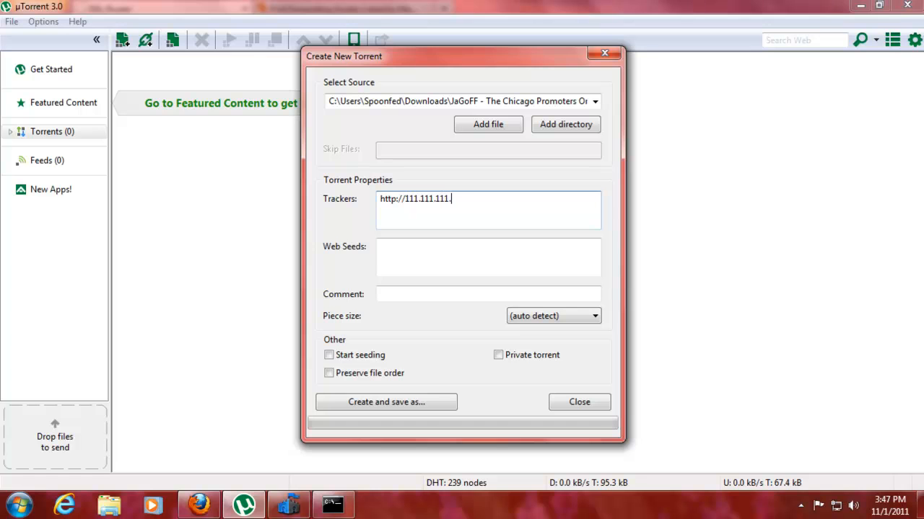
text(:)
click(43, 23)
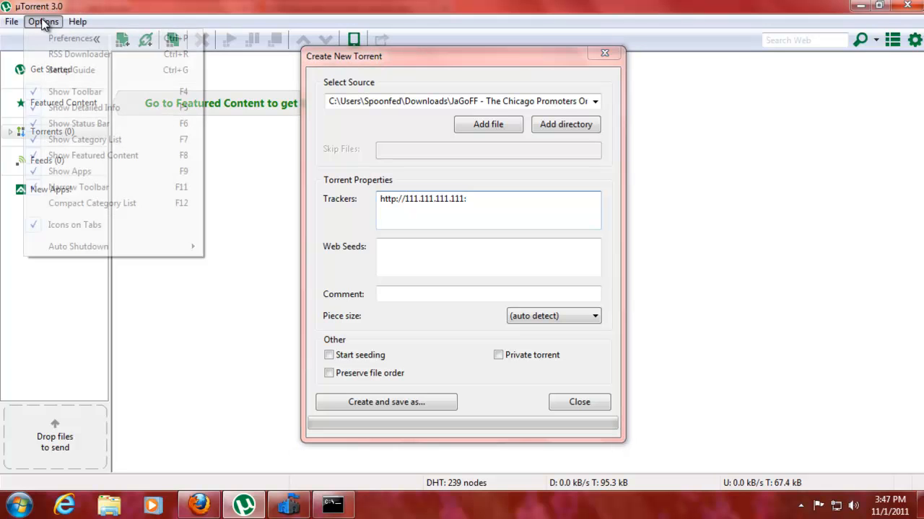
click(58, 40)
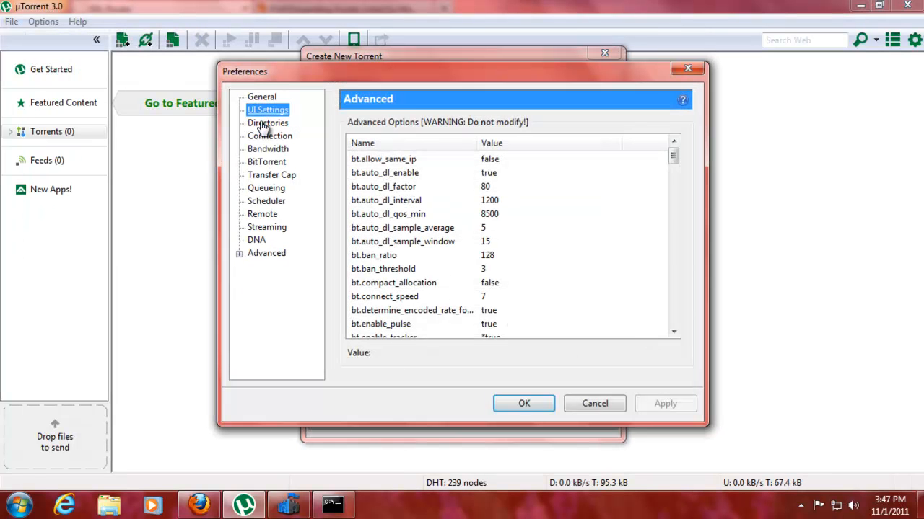
click(265, 110)
click(263, 137)
drag(593, 136, 533, 147)
key(ctrl+c)
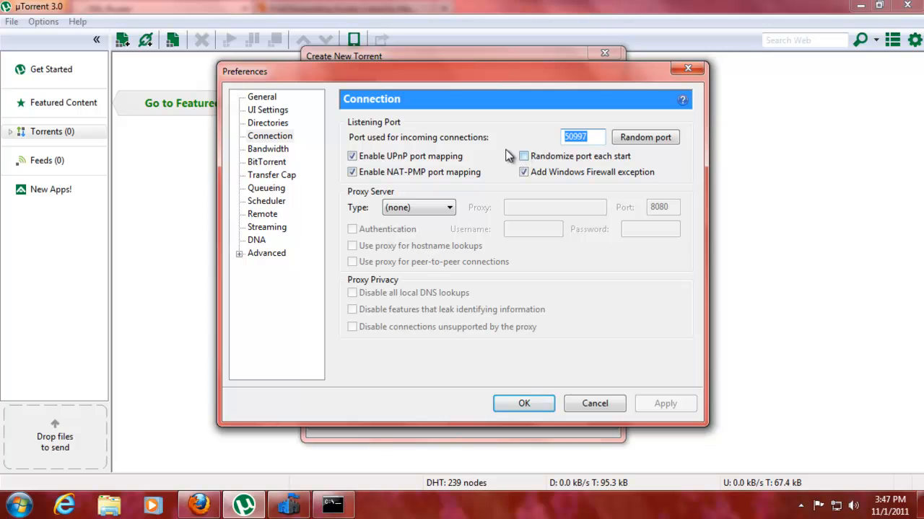
click(688, 67)
click(487, 204)
key(ctrl+v)
text(/a)
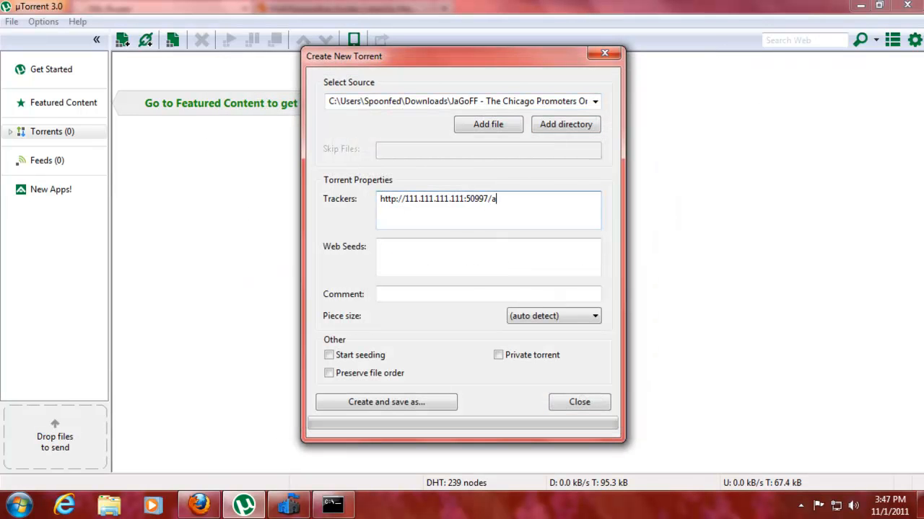
text(nnounce)
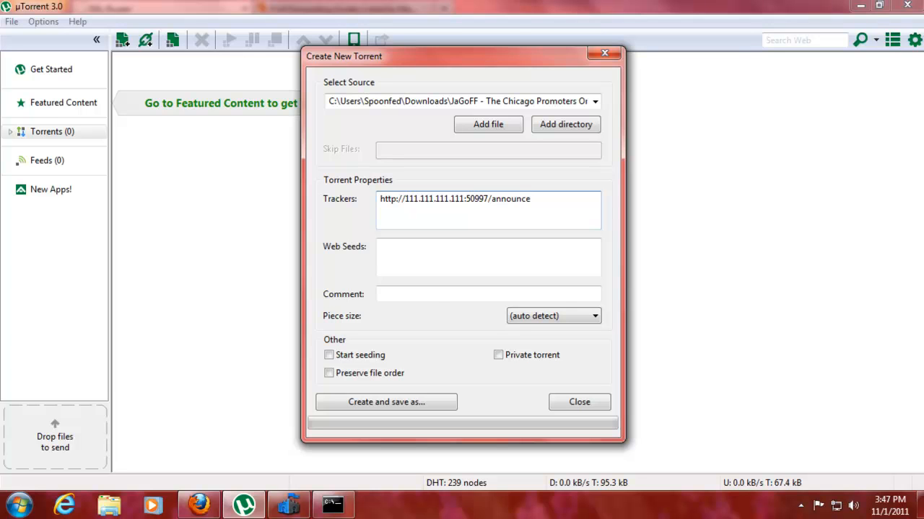
Enable Start seeding so the new torrent seeds immediately after creation
click(425, 293)
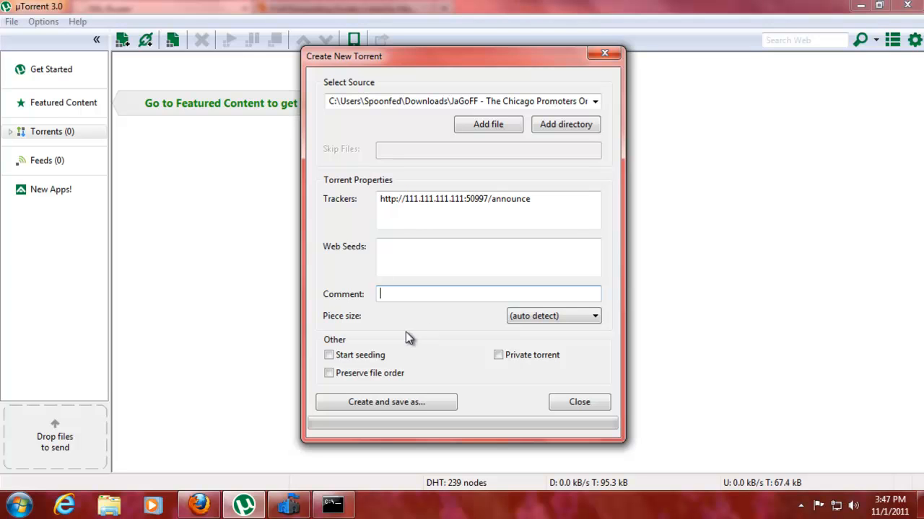
click(380, 296)
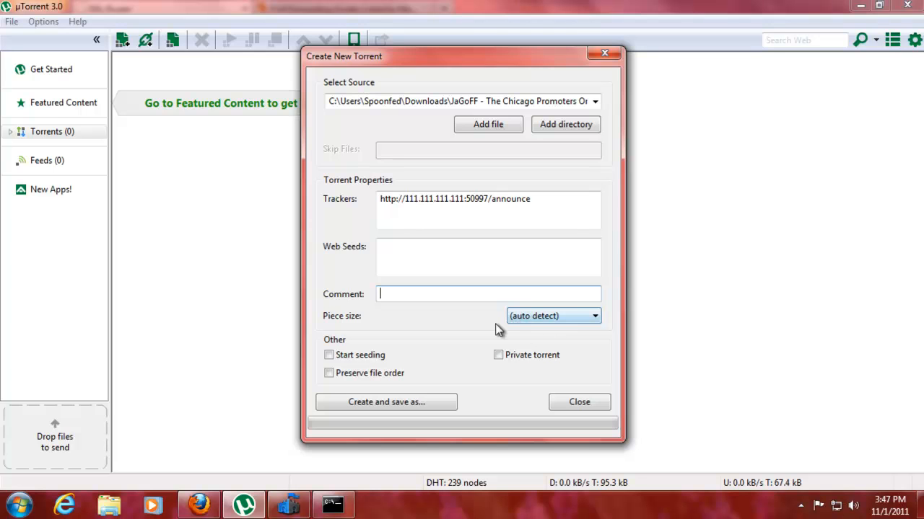
click(329, 353)
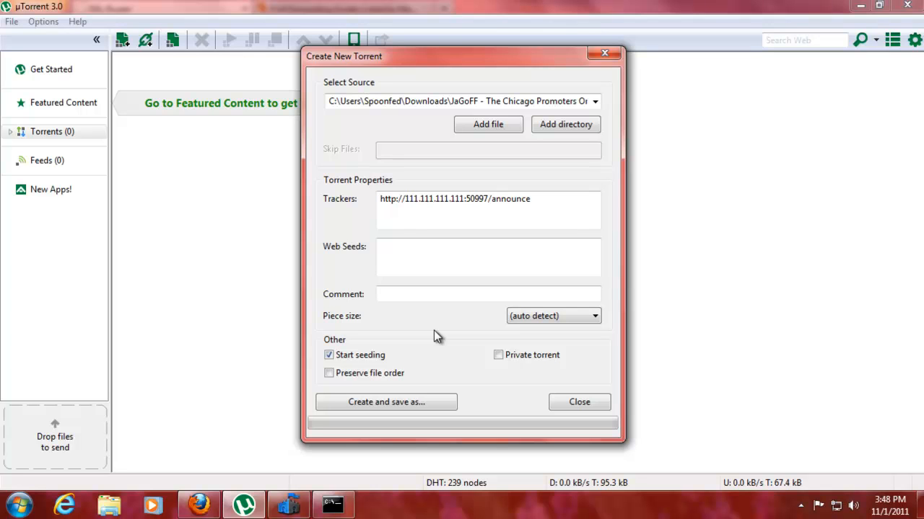
Create the JaGoFF torrent and save its .torrent file in the Downloads folder
click(389, 401)
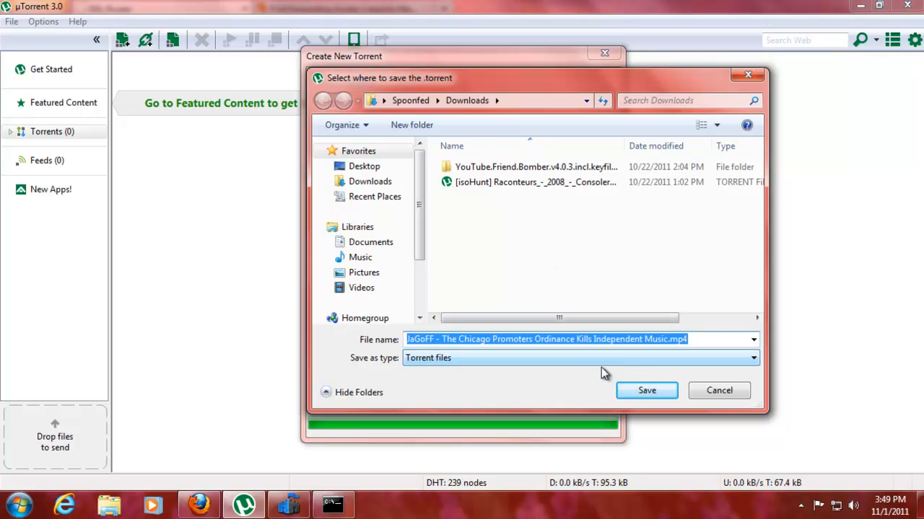
text(Spoonfed)
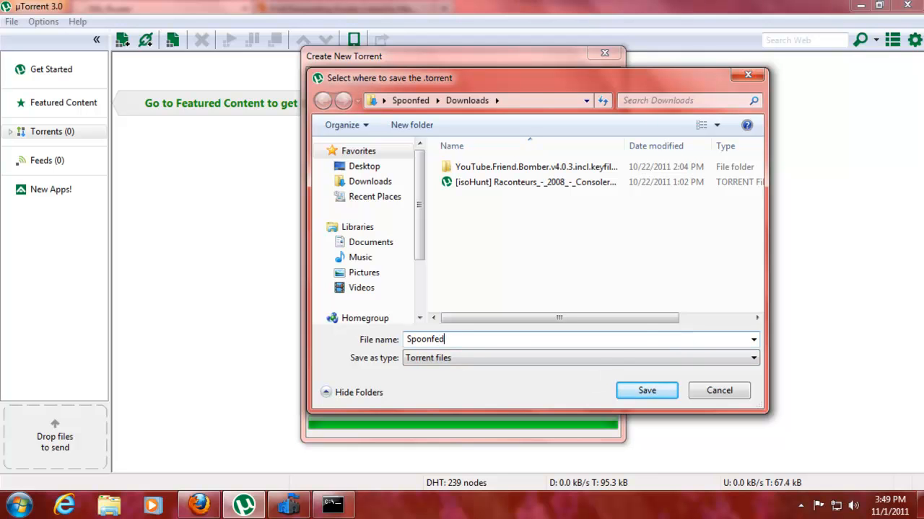
click(648, 391)
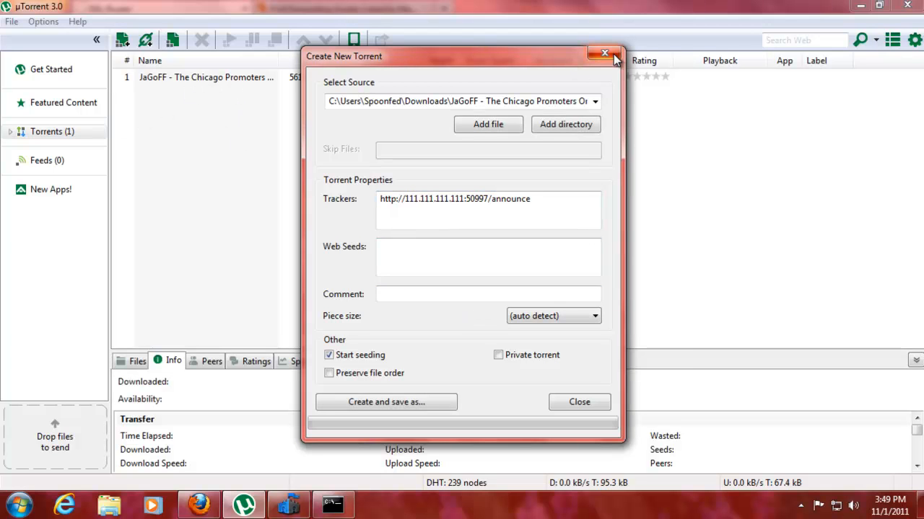
Close the creation window and expand Torrents to browse the Seeding and Downloading categories
click(592, 401)
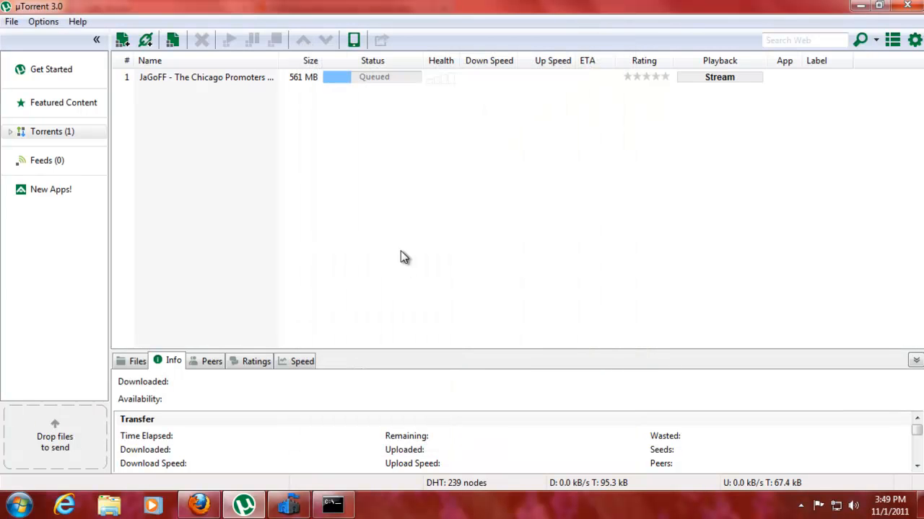
double_click(24, 133)
click(71, 161)
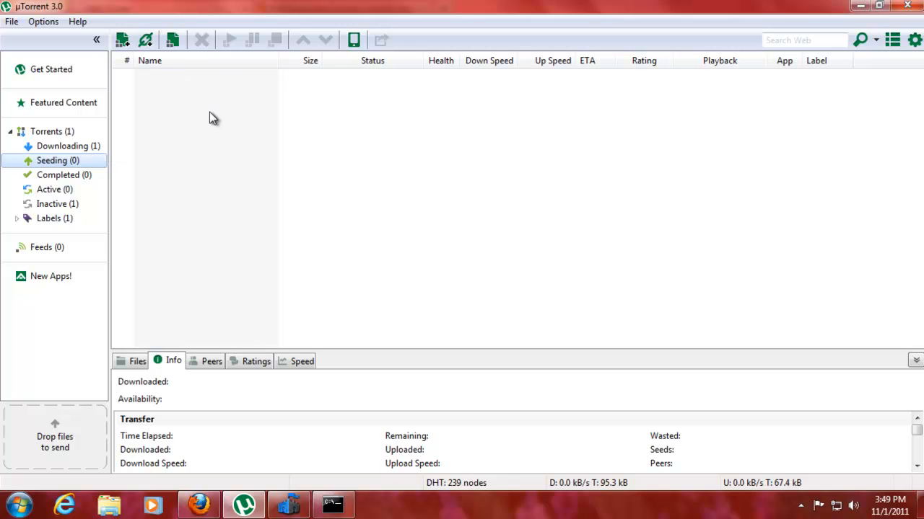
click(105, 147)
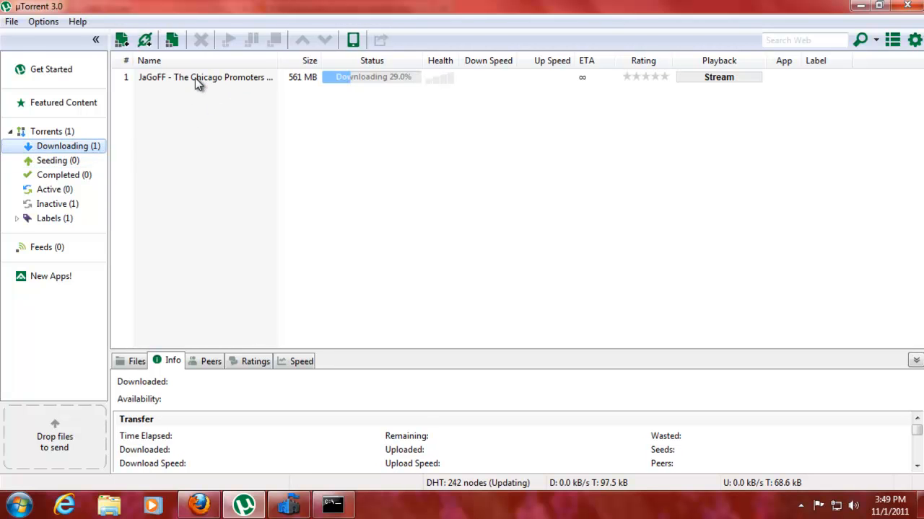
Add the saved JaGoFF .torrent file again and accept loading its trackers
click(11, 22)
click(35, 35)
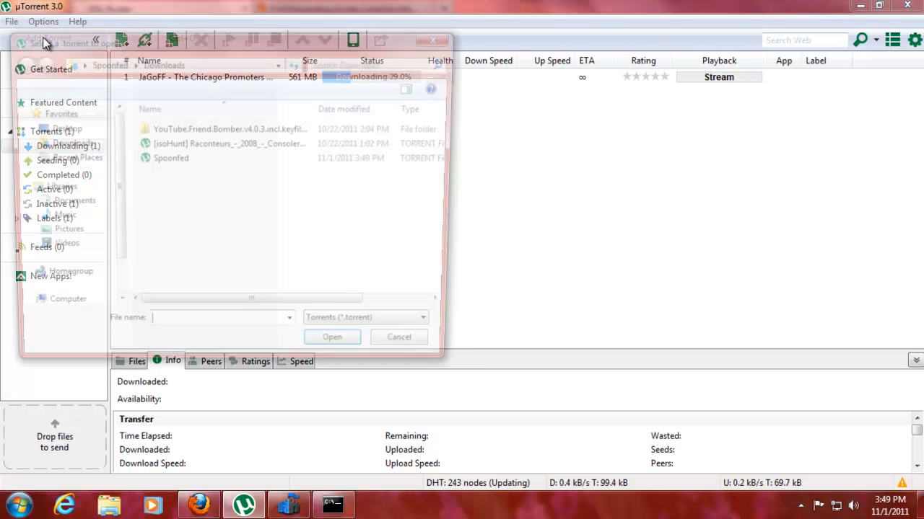
click(167, 159)
click(335, 352)
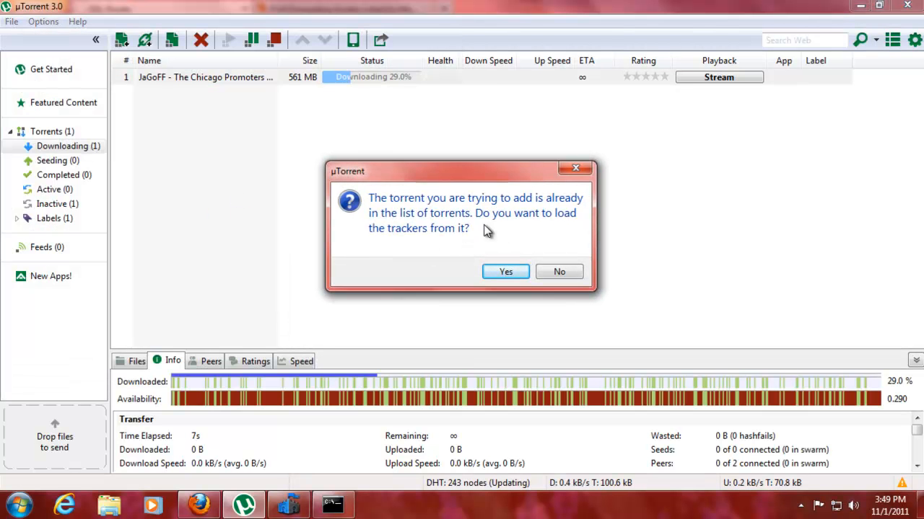
click(507, 273)
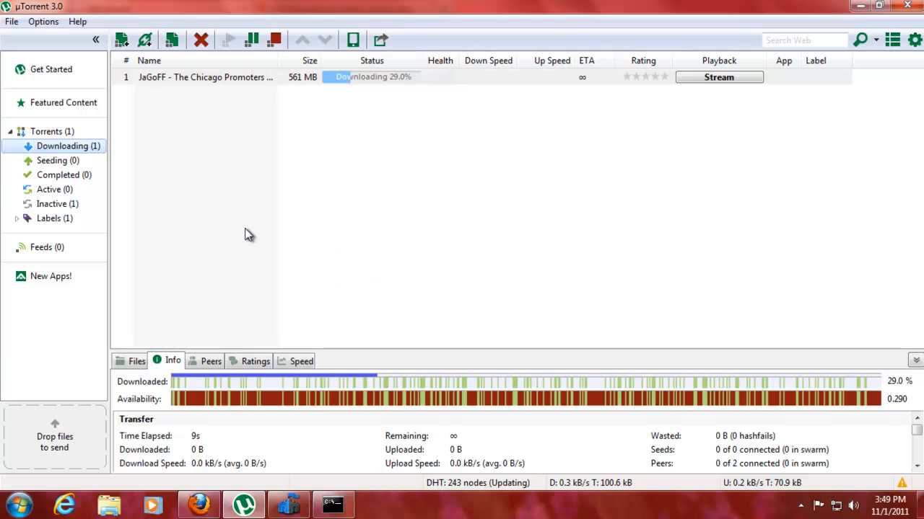
Widen the Name column and review the Downloading, Seeding and Inactive categories
click(199, 82)
drag(277, 60, 348, 63)
click(88, 146)
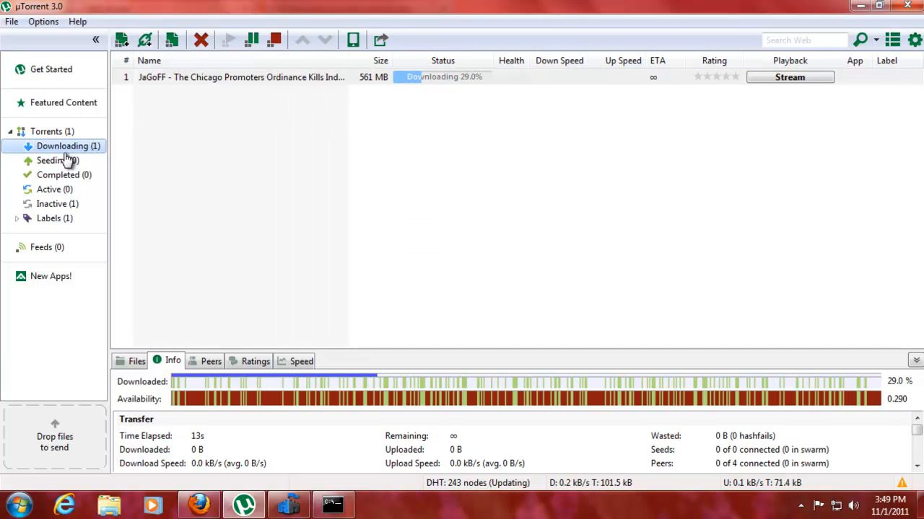
click(68, 162)
click(64, 204)
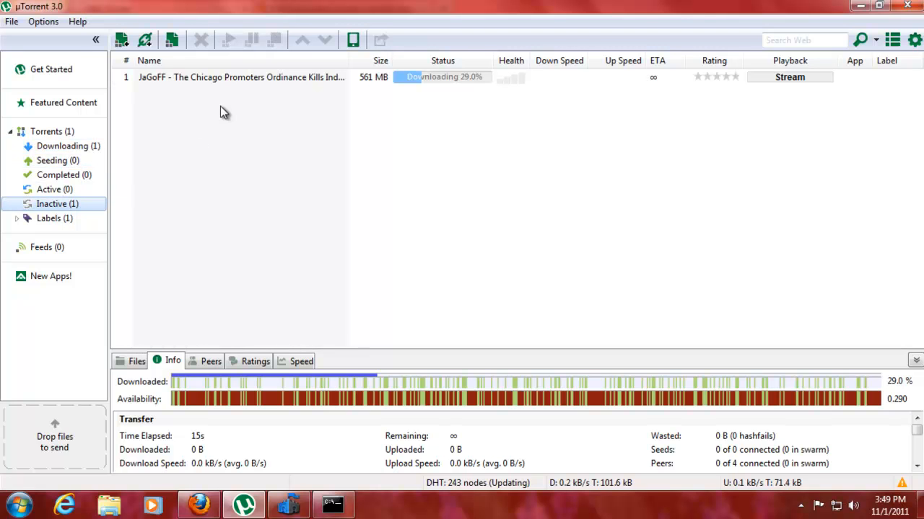
click(80, 163)
click(86, 146)
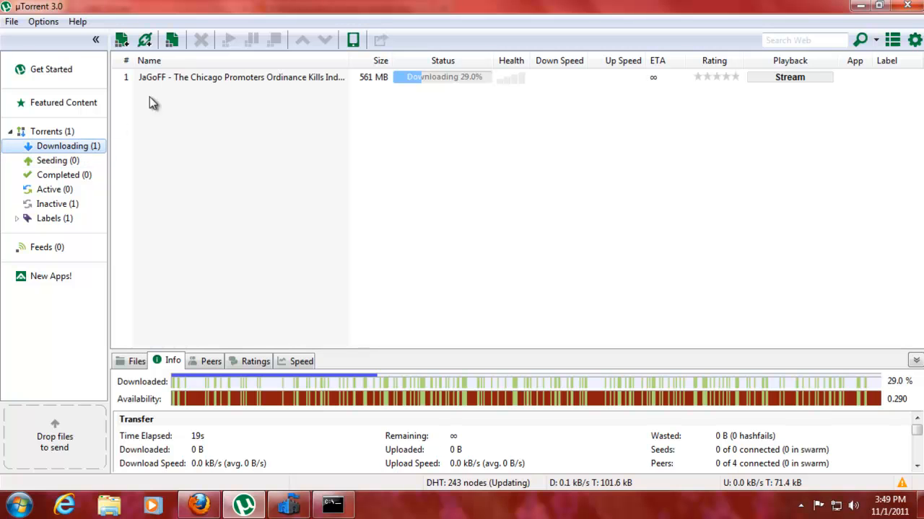
click(12, 21)
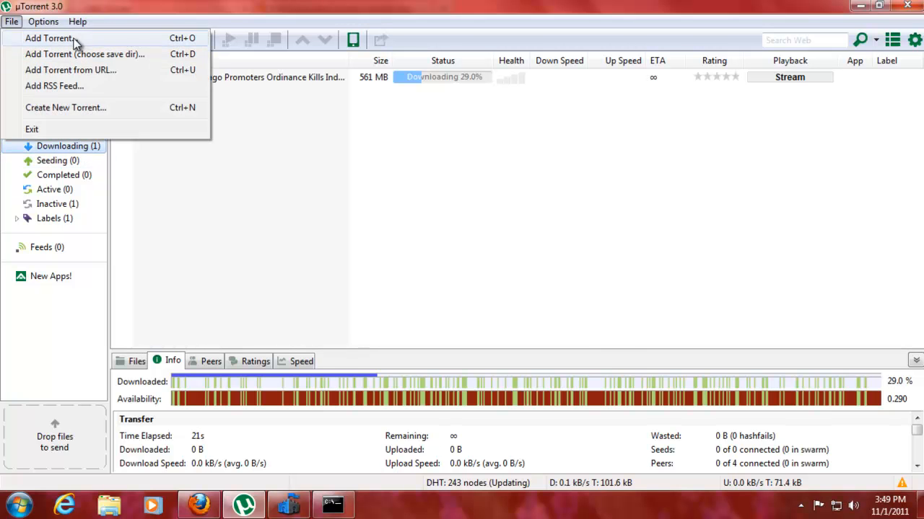
Start a new torrent with Universal-USB-Installer-1.8.5.9.exe as its source file
click(77, 106)
click(490, 123)
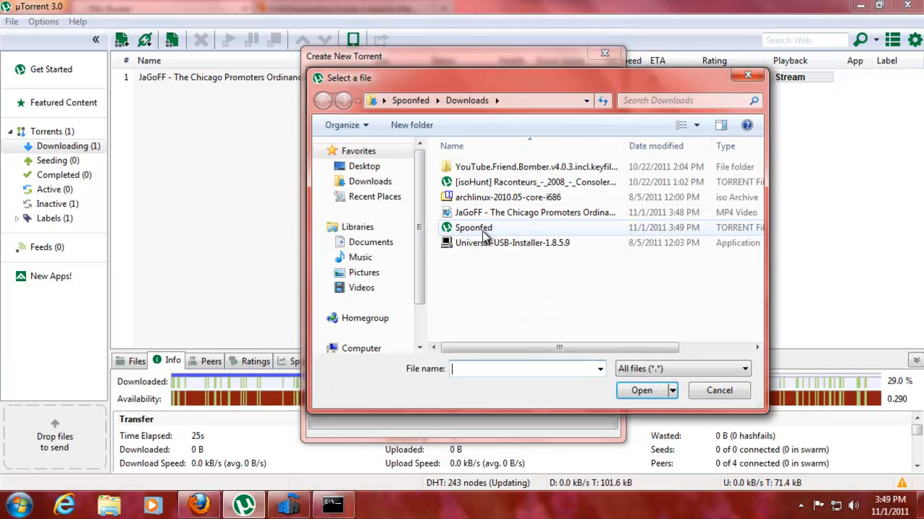
click(485, 243)
click(641, 391)
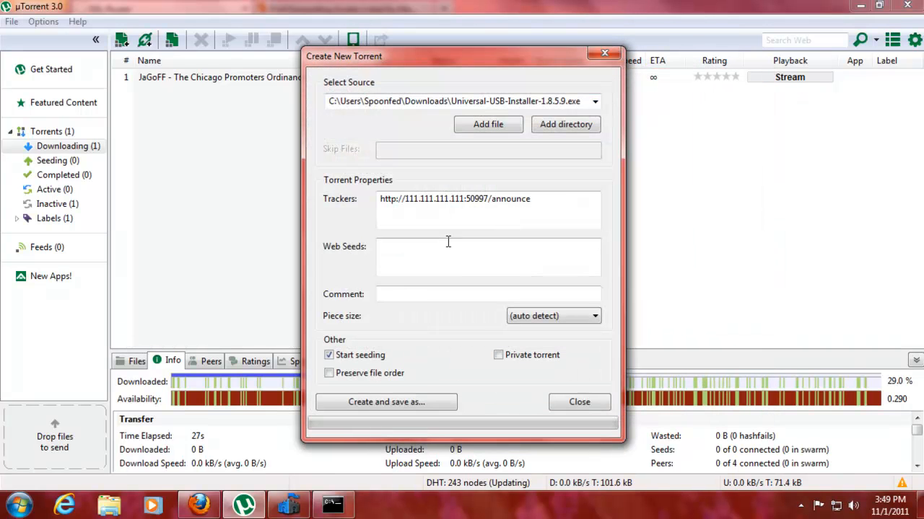
Create the installer torrent, save it over the existing .torrent file, and select it in the list
click(426, 406)
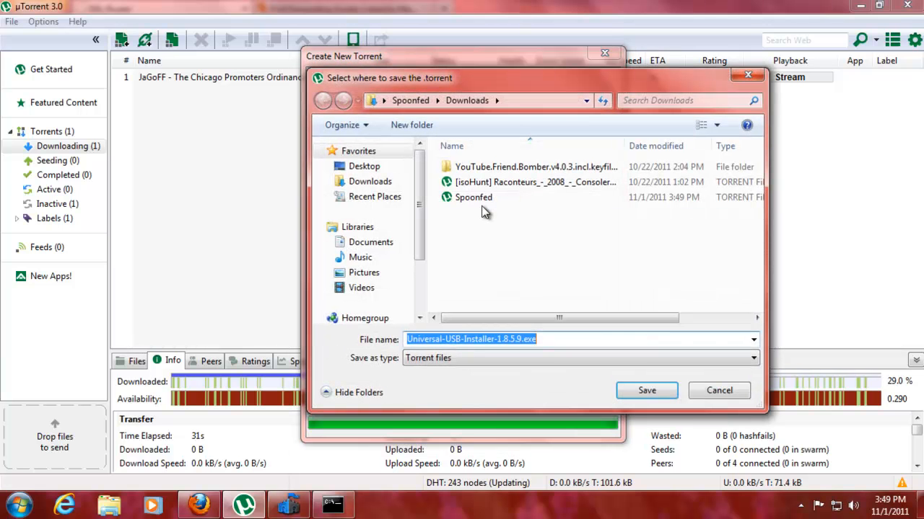
click(481, 201)
click(635, 391)
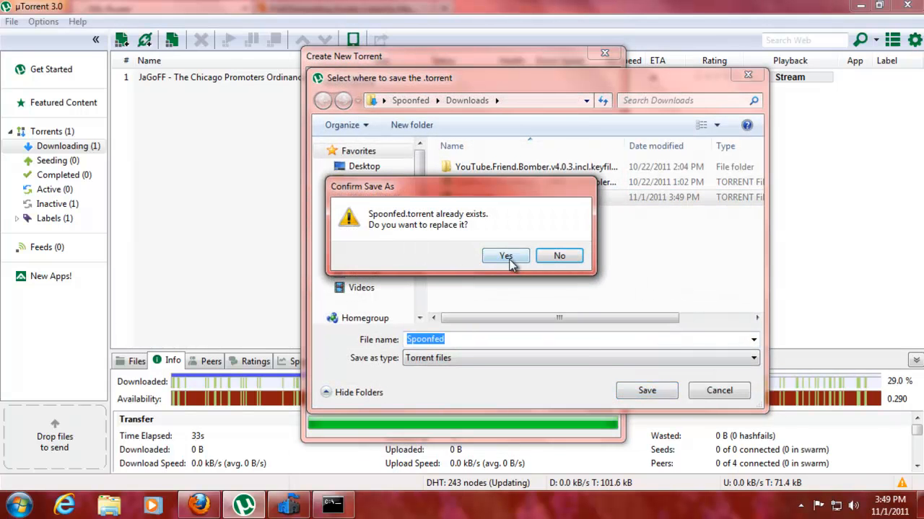
click(511, 255)
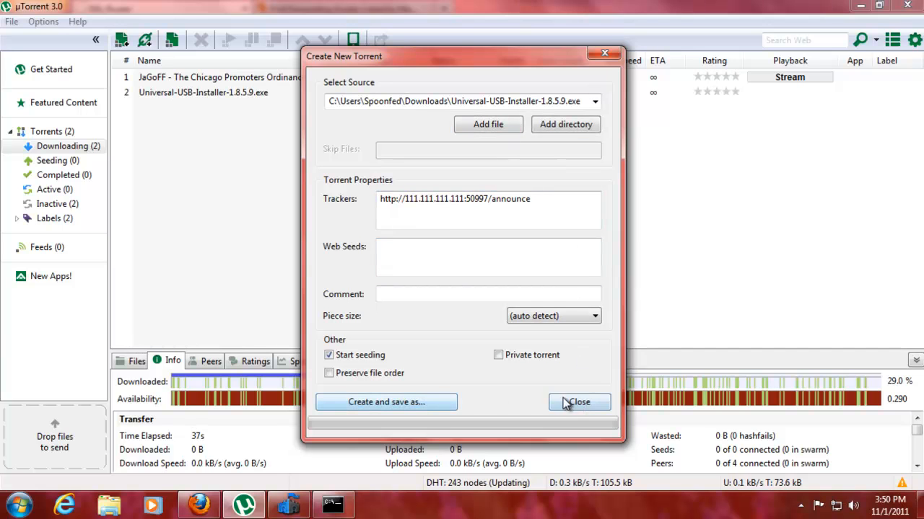
click(566, 402)
click(206, 98)
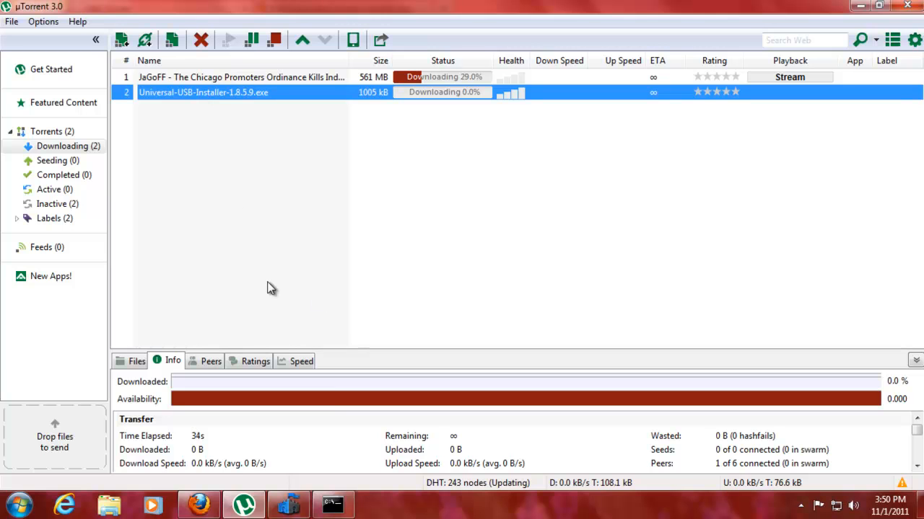
mouse_move(197, 507)
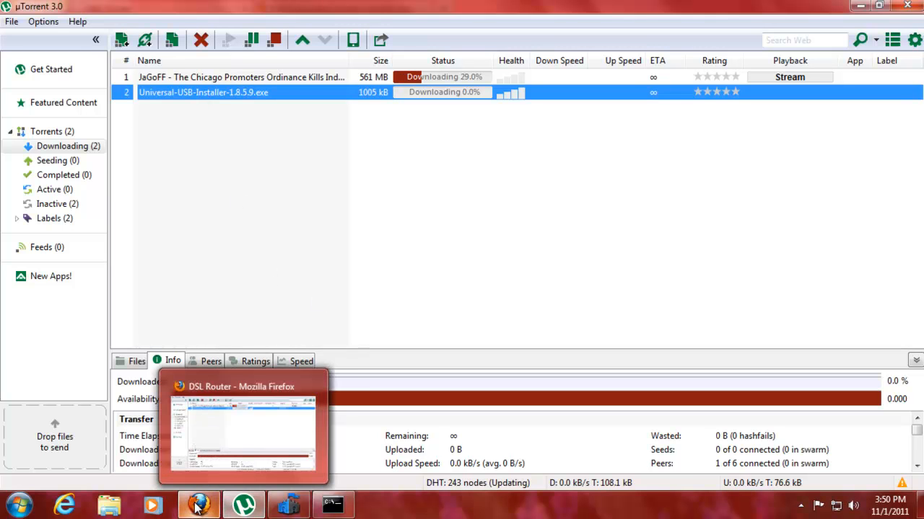
mouse_move(205, 452)
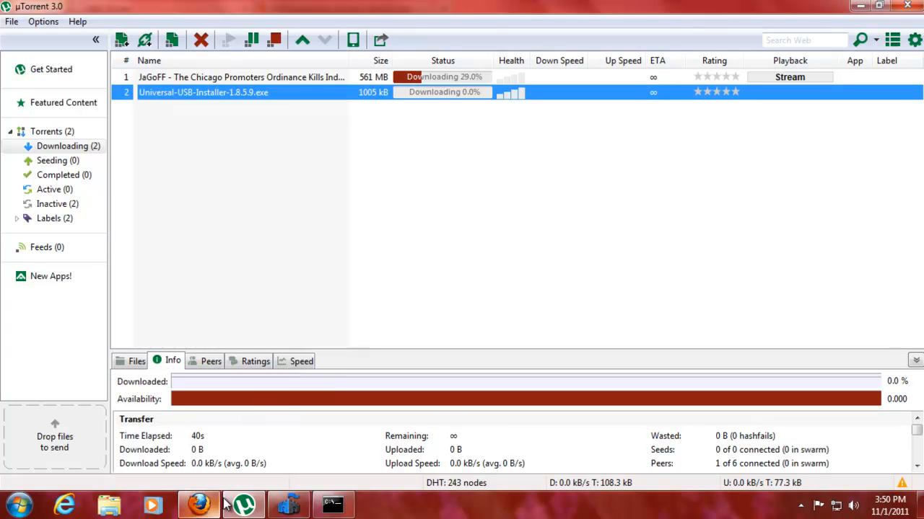
Add a new port triggering entry with the custom application name Torrent Tracker
click(202, 447)
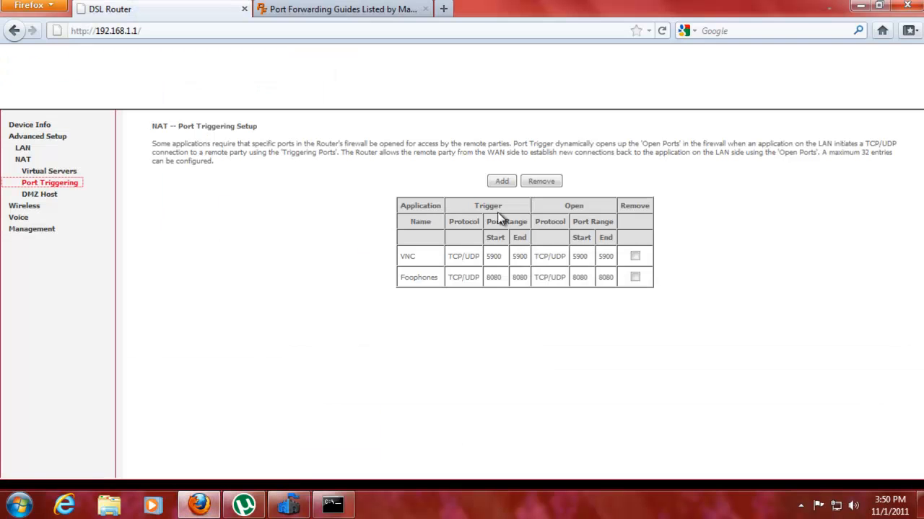
click(501, 181)
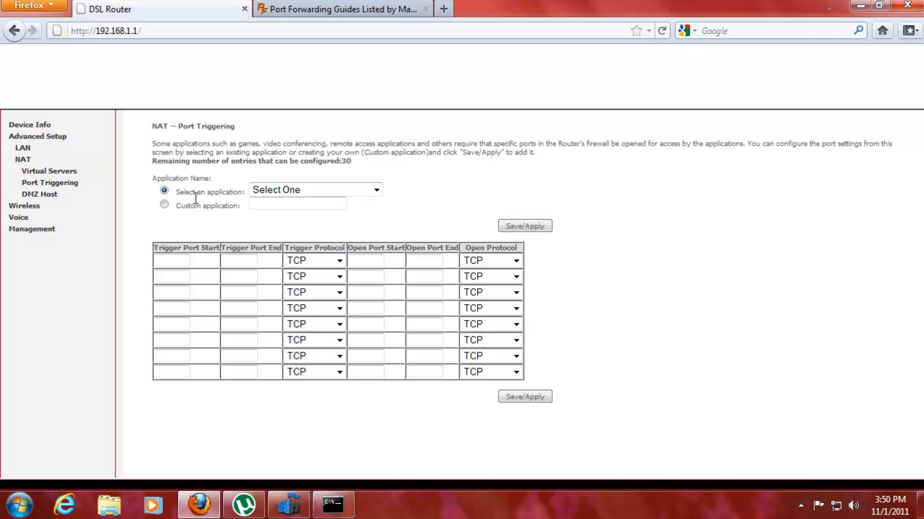
click(165, 206)
click(278, 207)
Set the trigger and open port ranges both to 50997–50997
click(185, 260)
text(50997)
click(231, 261)
text(50997)
click(381, 263)
text(50997)
click(425, 260)
text(50997)
Set the trigger and open protocols to TCP/UDP and save the rule
click(327, 279)
click(339, 276)
click(338, 260)
click(318, 274)
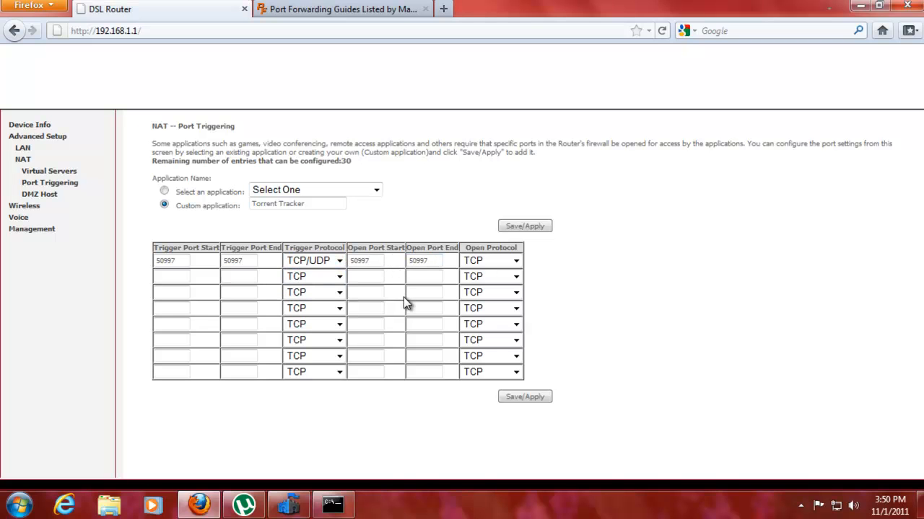
click(514, 264)
click(514, 274)
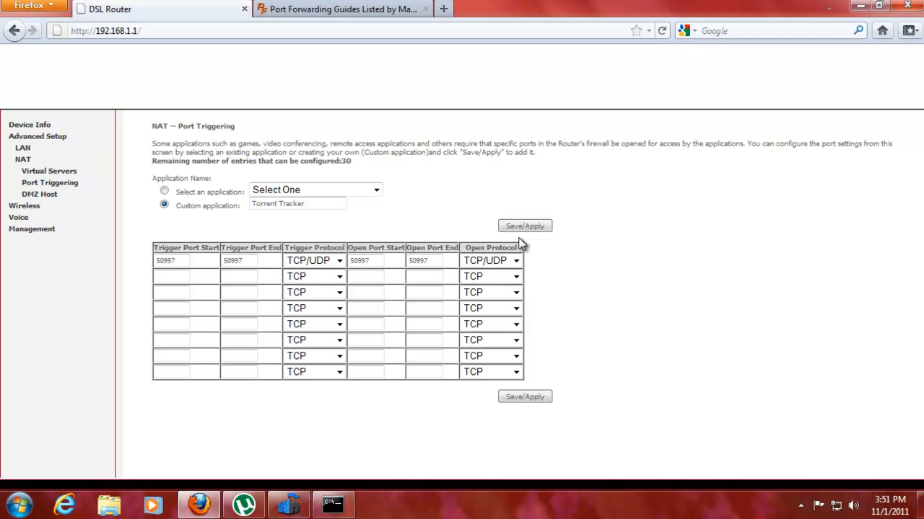
click(517, 402)
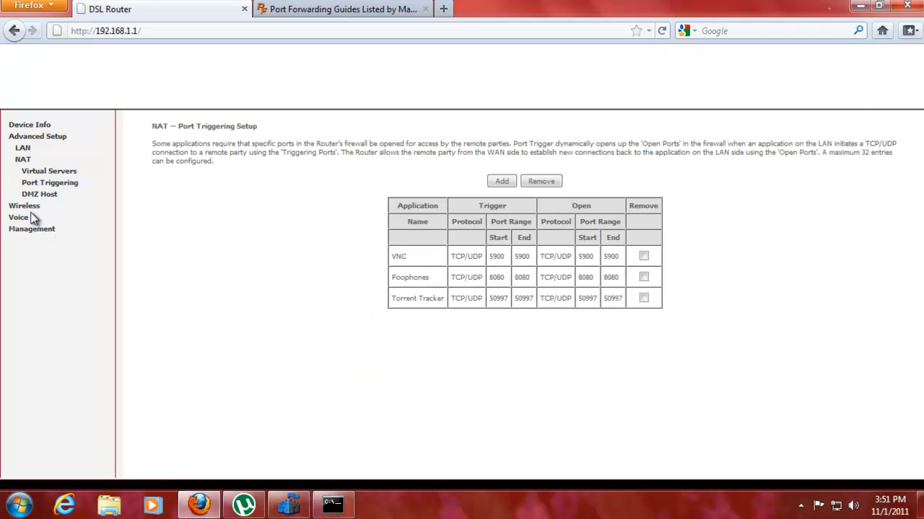
Add a custom virtual server Torrent Tracker pointing to server IP 192.168.88.128
click(61, 177)
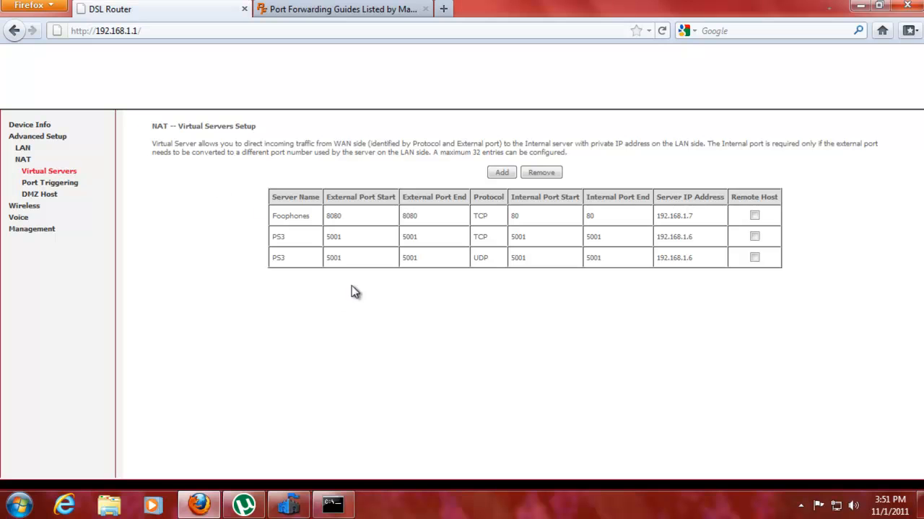
click(496, 175)
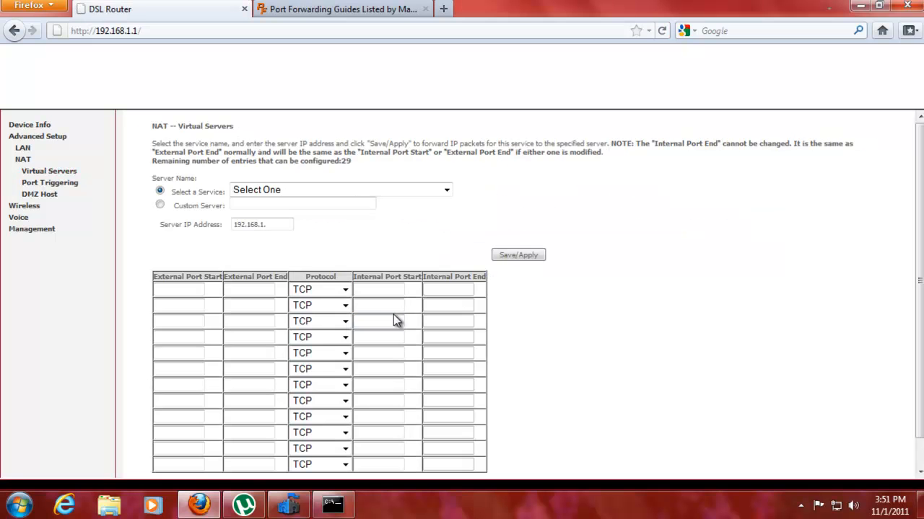
click(161, 205)
click(251, 225)
click(262, 228)
text(88.128)
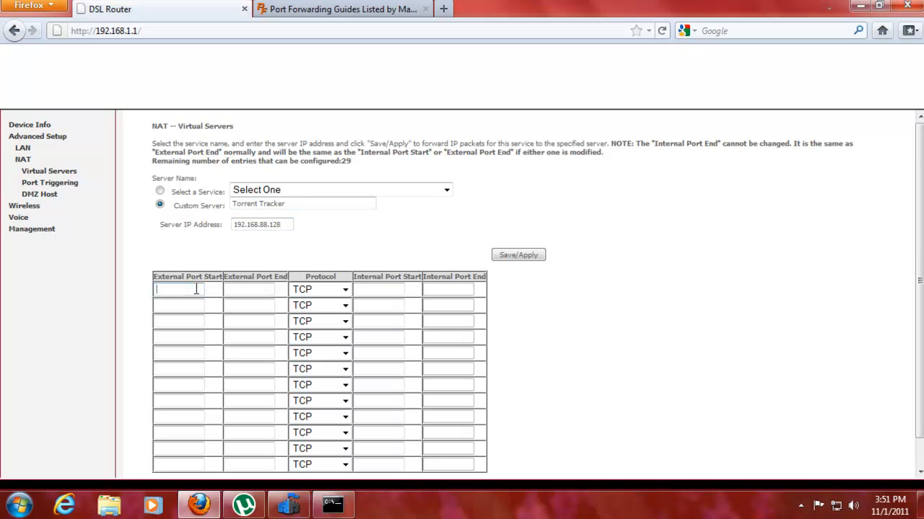
text(50997)
Forward external and internal port 50997 over TCP/UDP, save the rule, and return to µTorrent
click(245, 290)
text(50997)
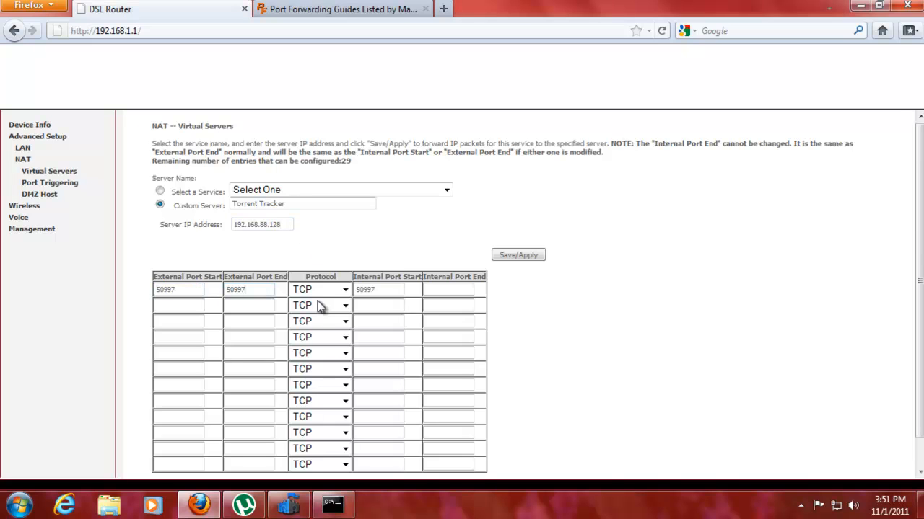
click(344, 290)
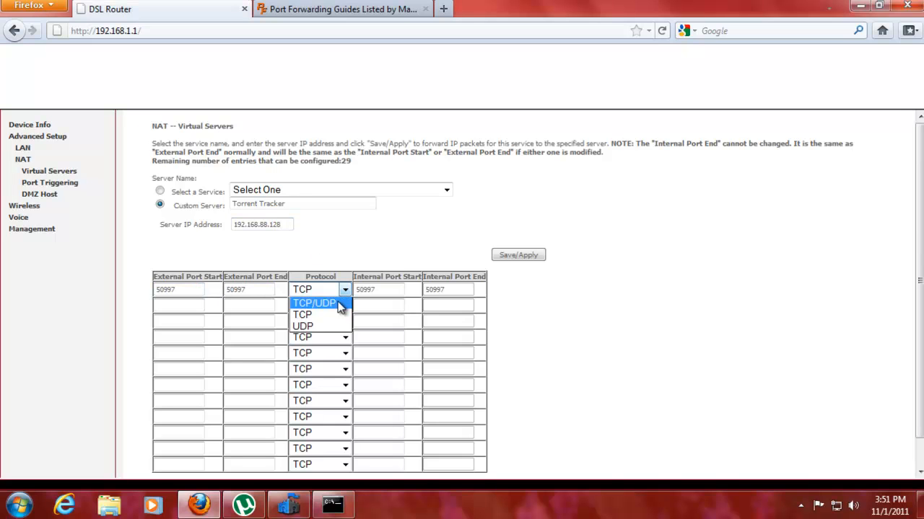
click(516, 256)
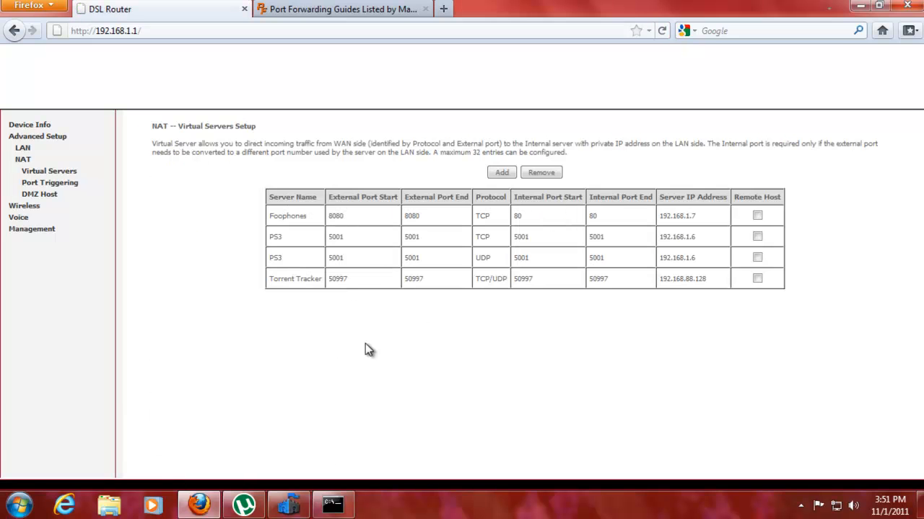
click(244, 505)
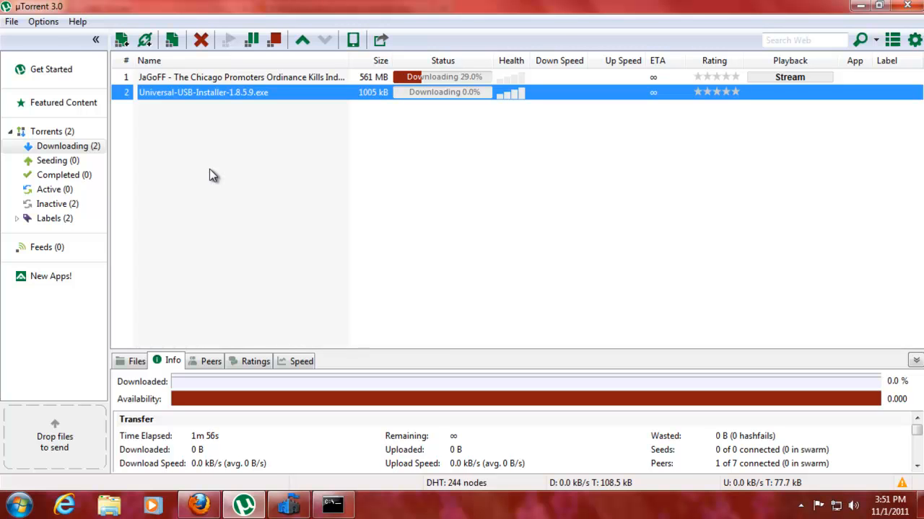
Check in Preferences that the incoming connection port is 50997
click(43, 22)
click(52, 37)
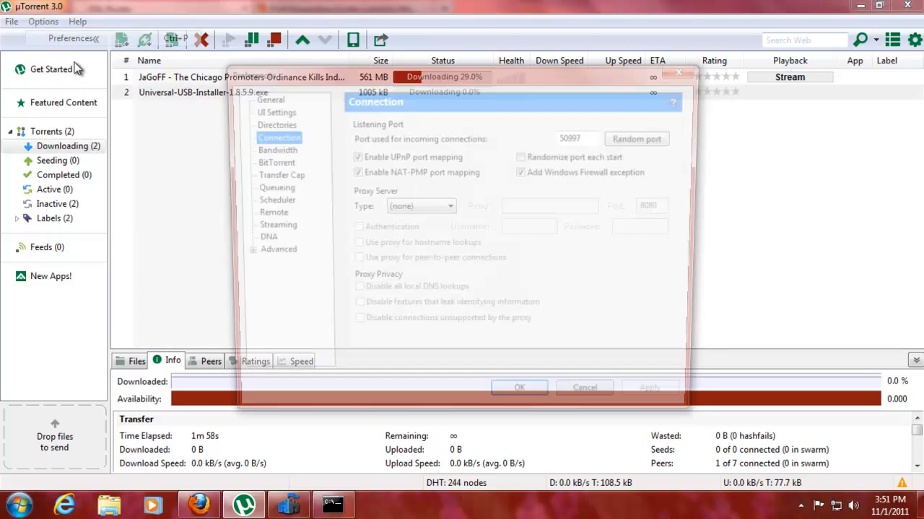
key(Tab)
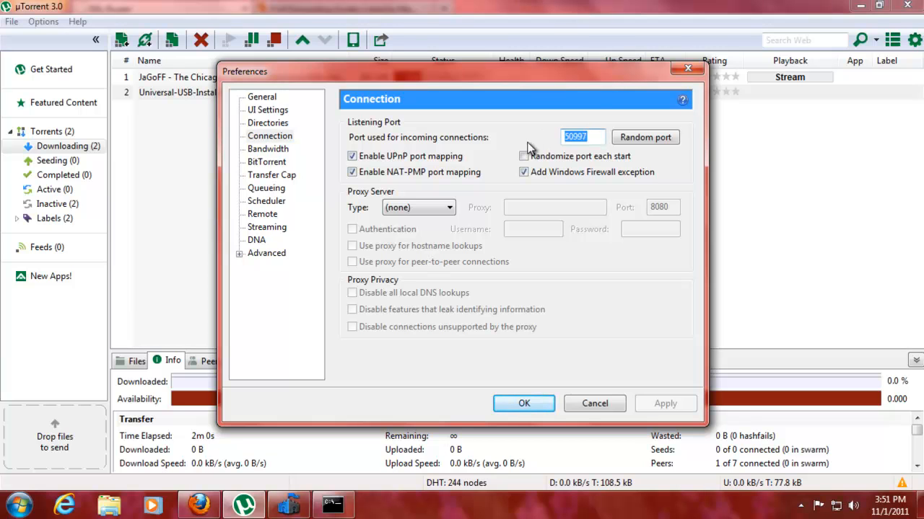
Confirm bt.enable_tracker is true under Advanced, cancel, and switch back to Firefox
click(260, 253)
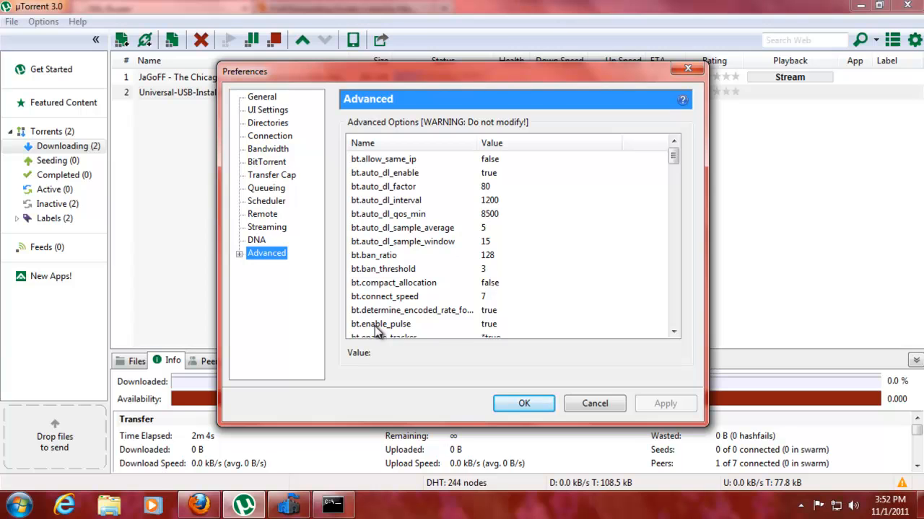
click(503, 337)
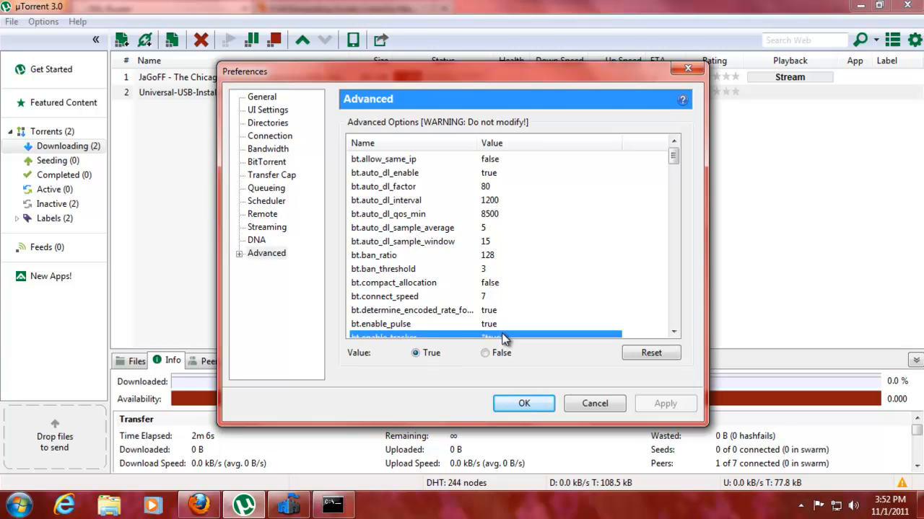
click(595, 408)
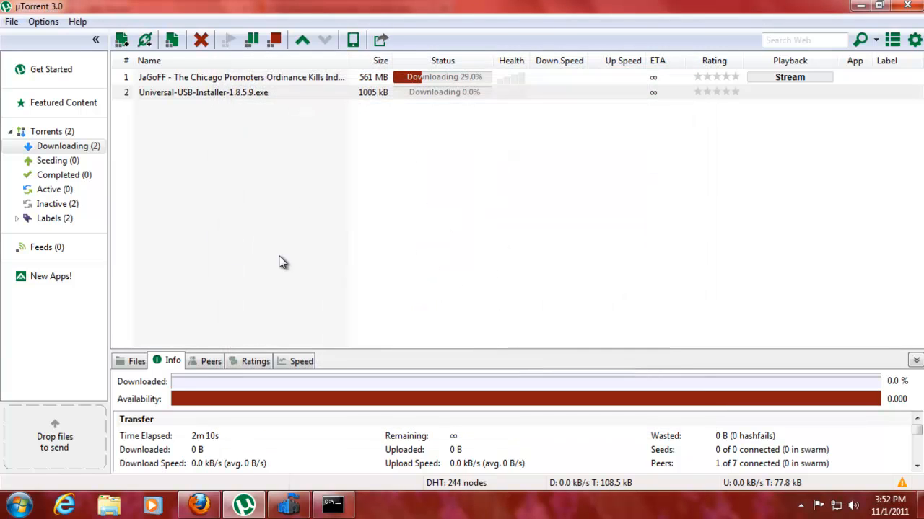
click(238, 504)
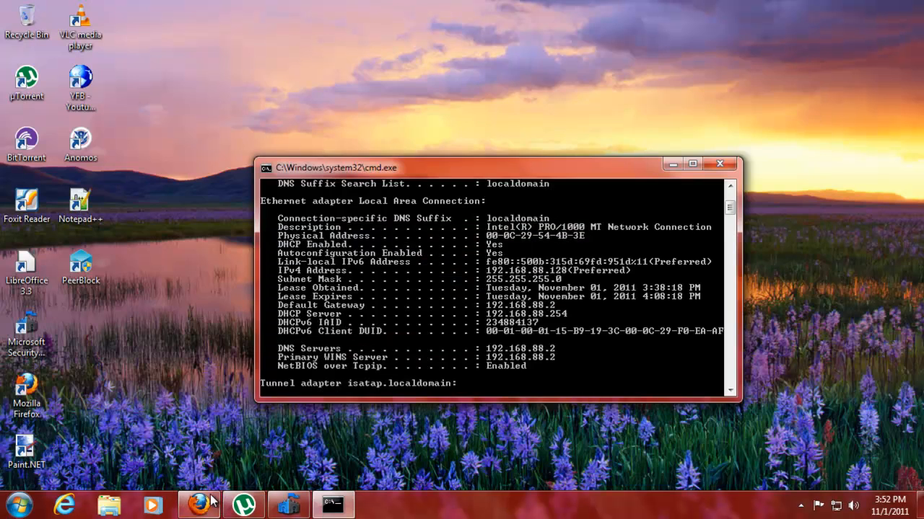
click(211, 497)
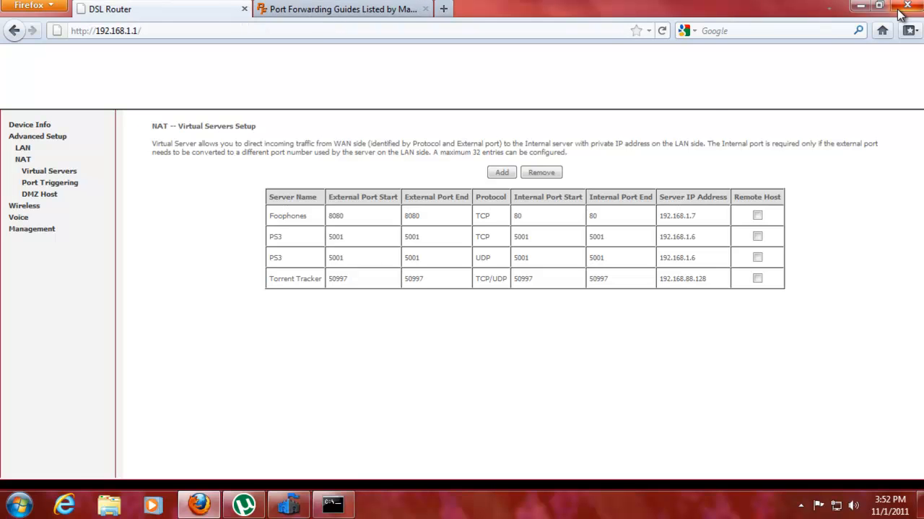
Remove the Torrent Tracker and Foophones rules from Virtual Servers
click(757, 279)
click(552, 175)
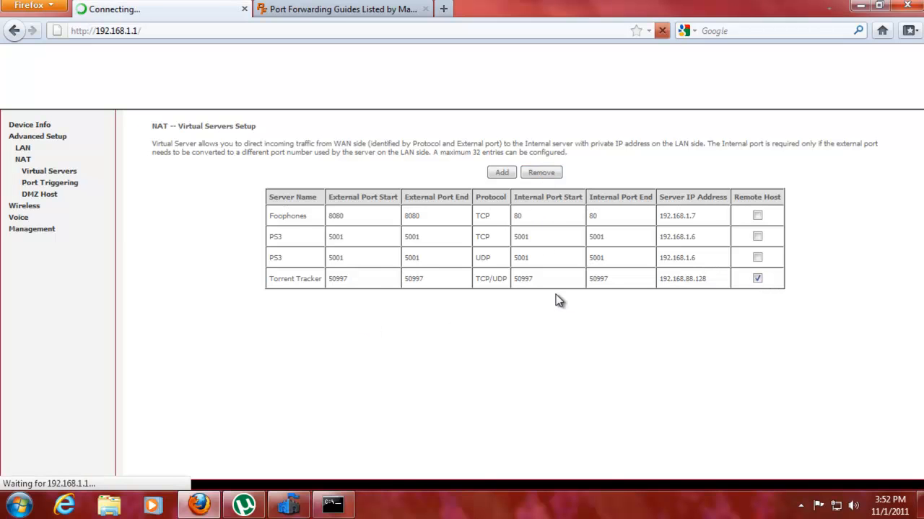
click(755, 216)
click(541, 173)
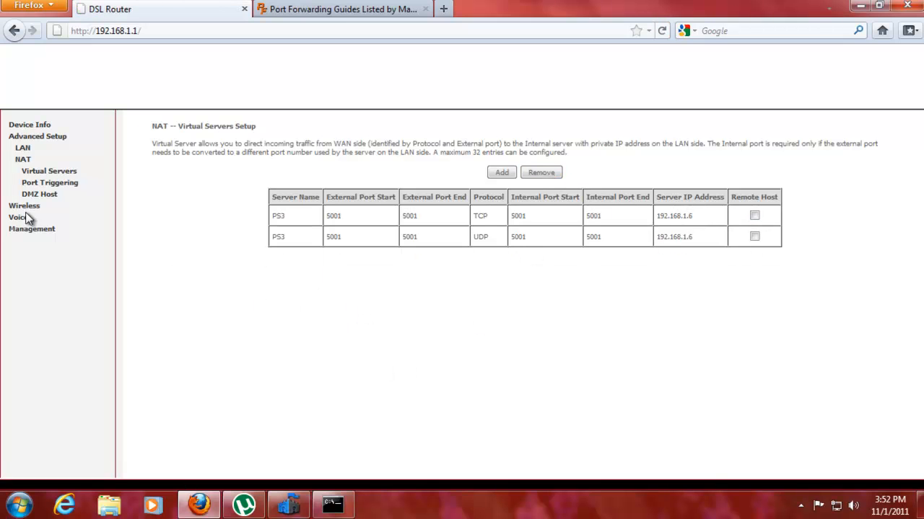
Remove the Torrent Tracker and Foophones rules from Port Triggering, leaving only VNC
click(48, 182)
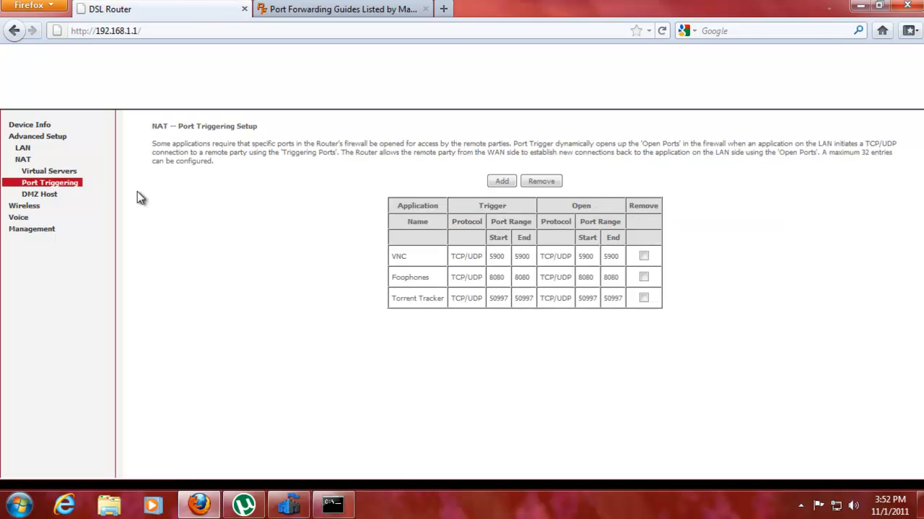
click(643, 298)
click(643, 277)
click(541, 182)
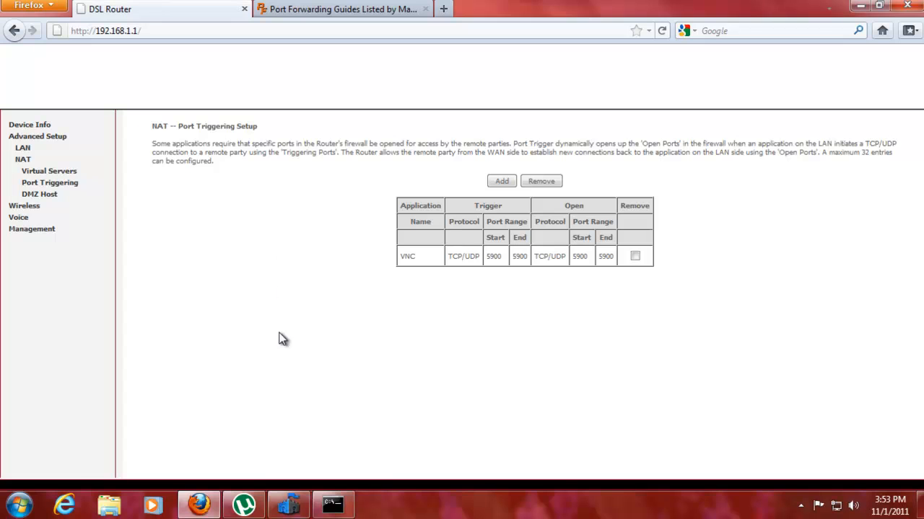
click(244, 505)
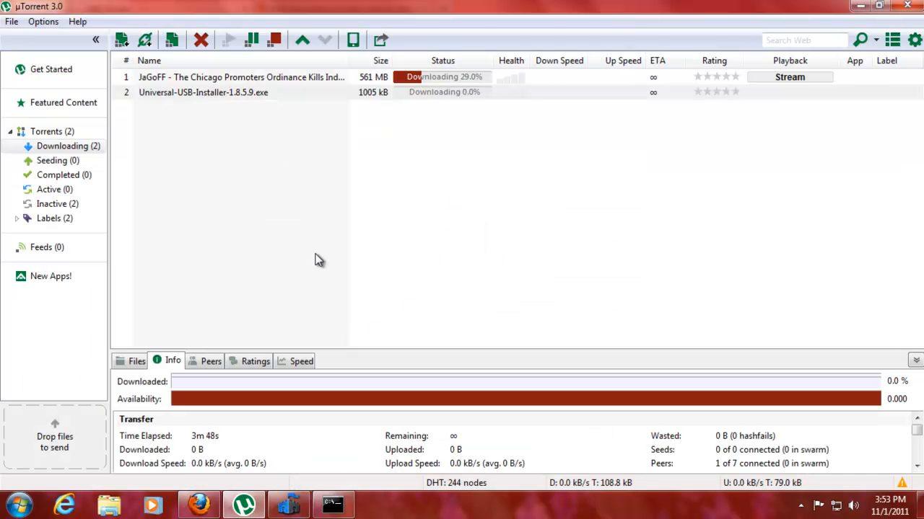
click(12, 21)
click(72, 107)
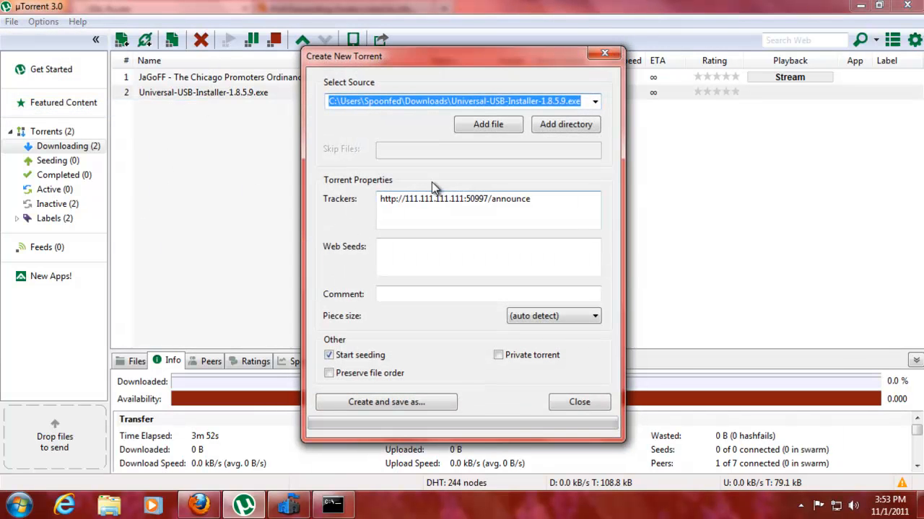
double_click(526, 201)
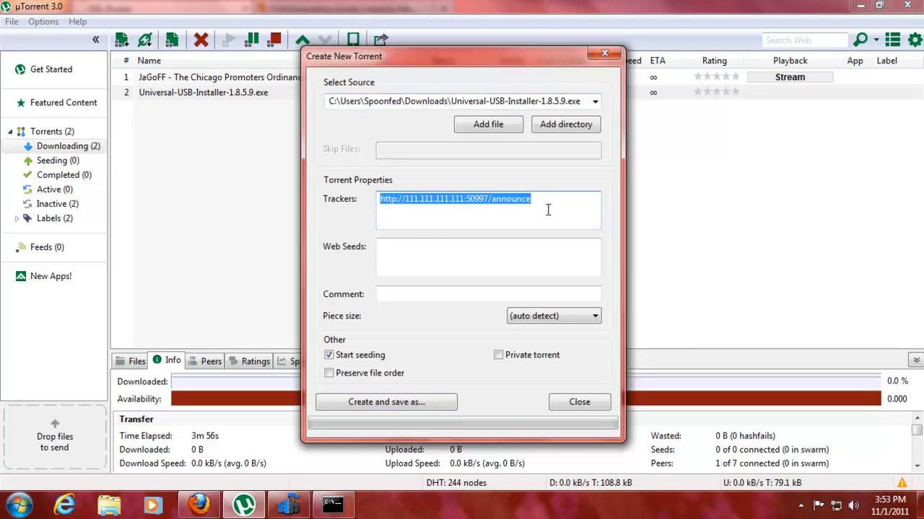
click(573, 405)
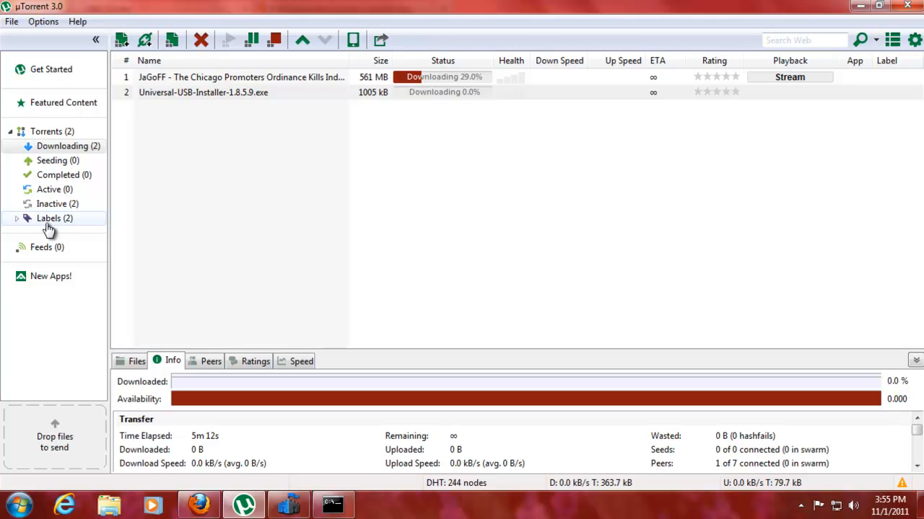
click(17, 220)
click(17, 219)
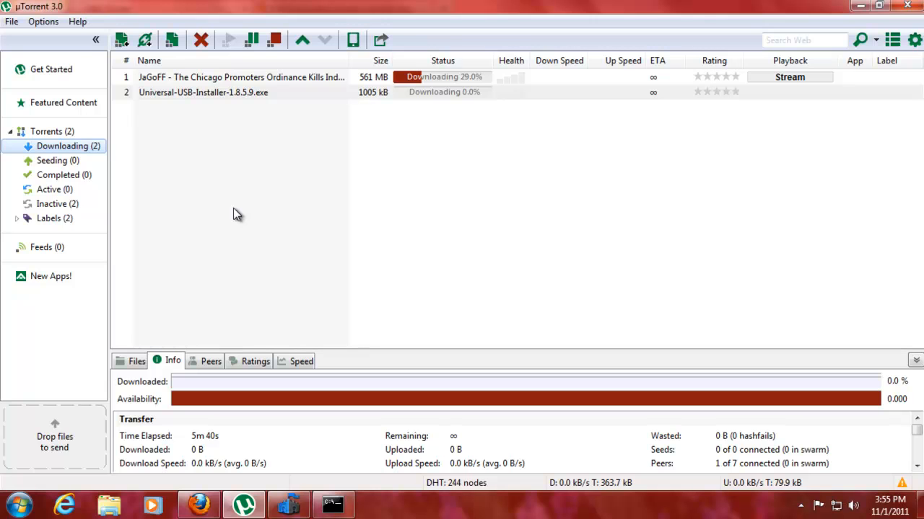
click(197, 78)
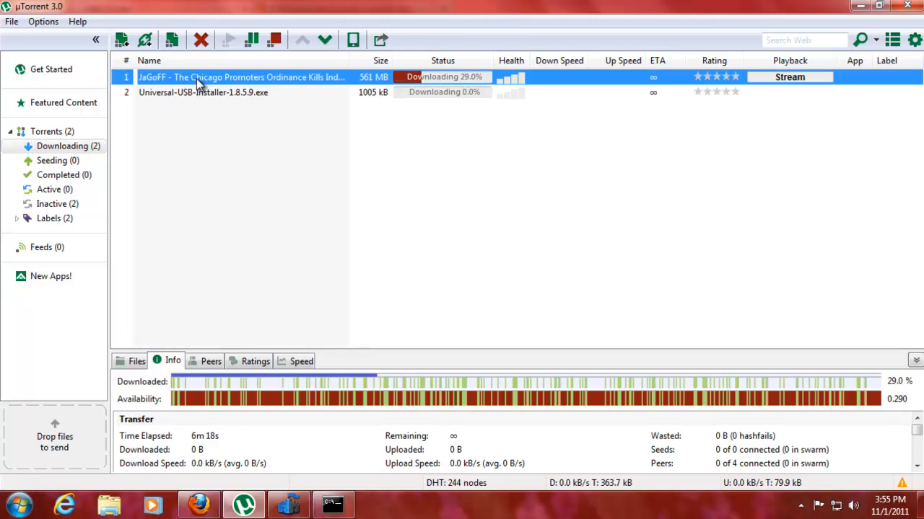
click(191, 145)
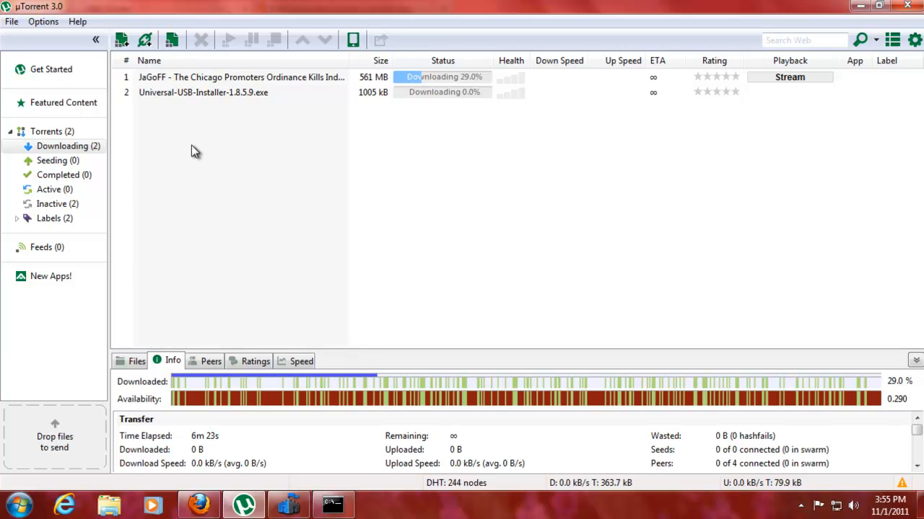
drag(189, 108, 187, 76)
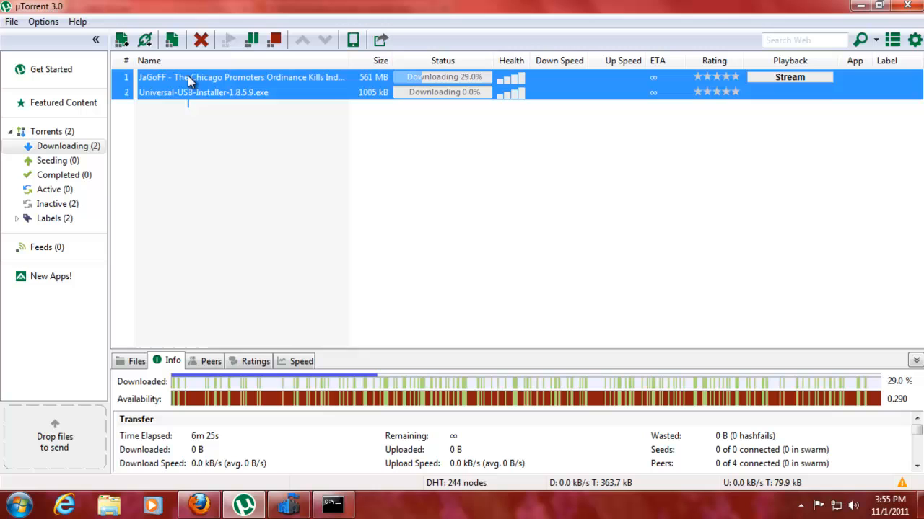
click(200, 117)
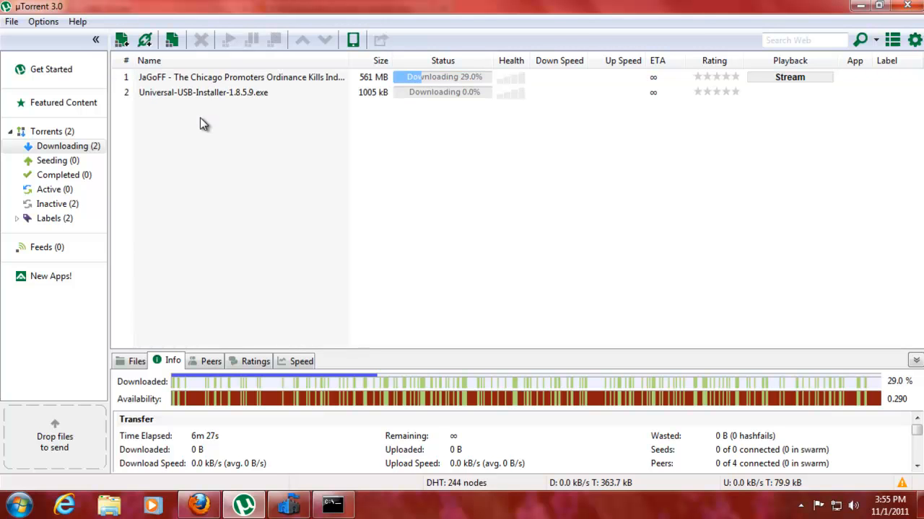